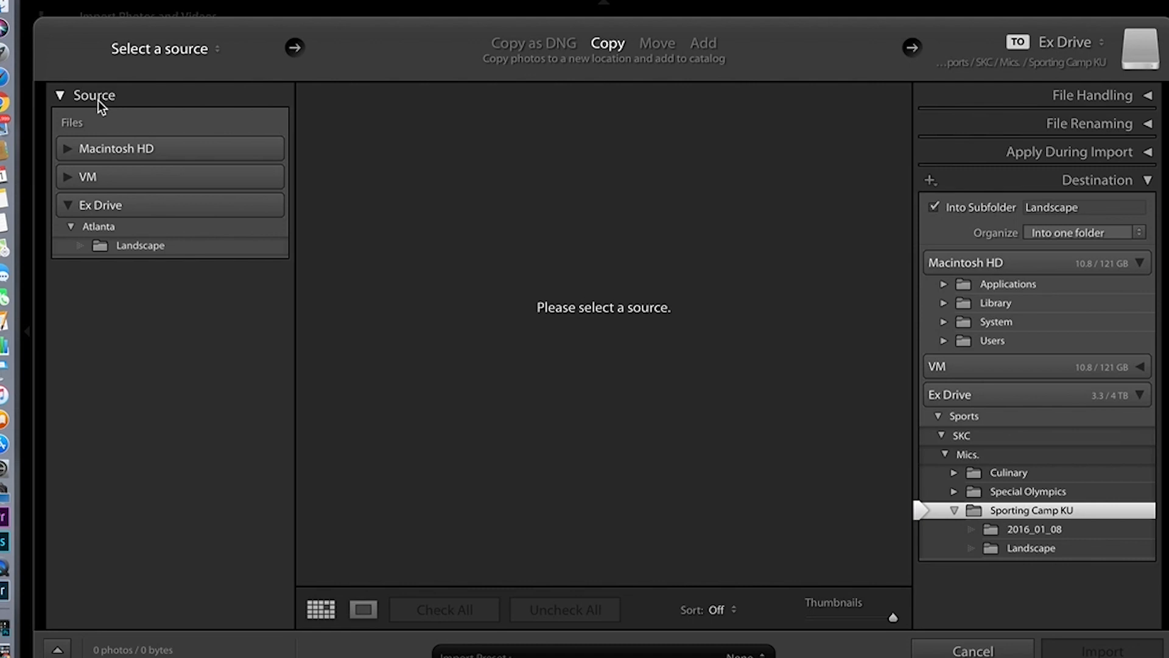
Choose the Landscape folder under Atlanta on Ex Drive as the import source
click(66, 204)
click(68, 204)
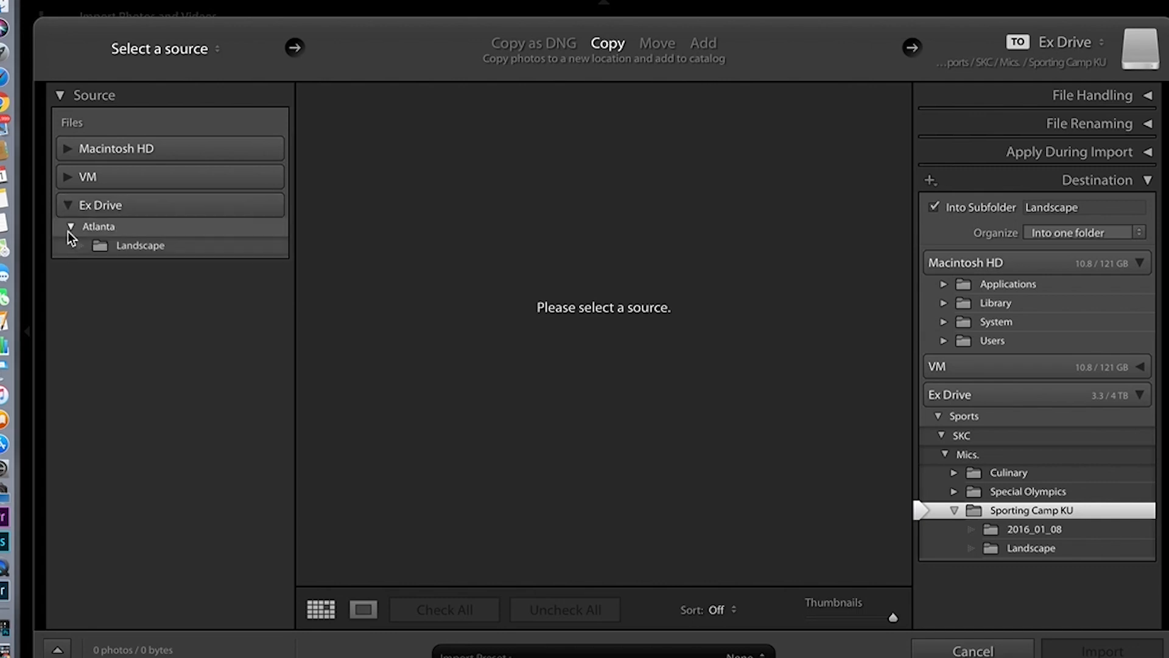
click(140, 247)
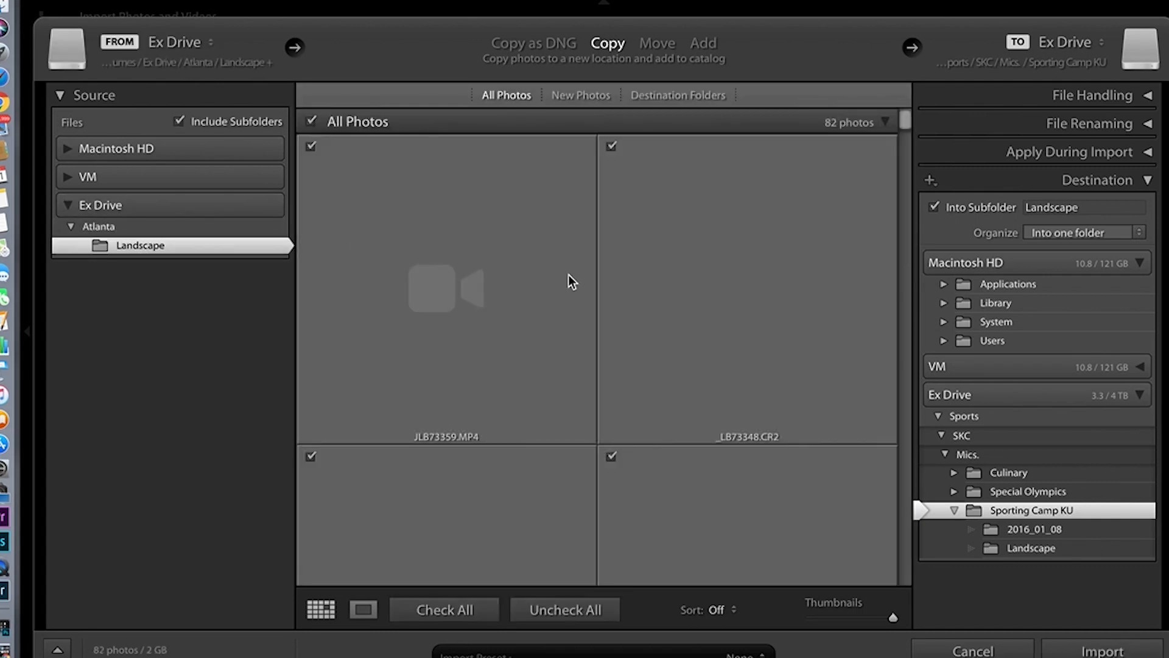
Exclude all photos in the folder except _LB73348.CR2 and import that one
click(611, 147)
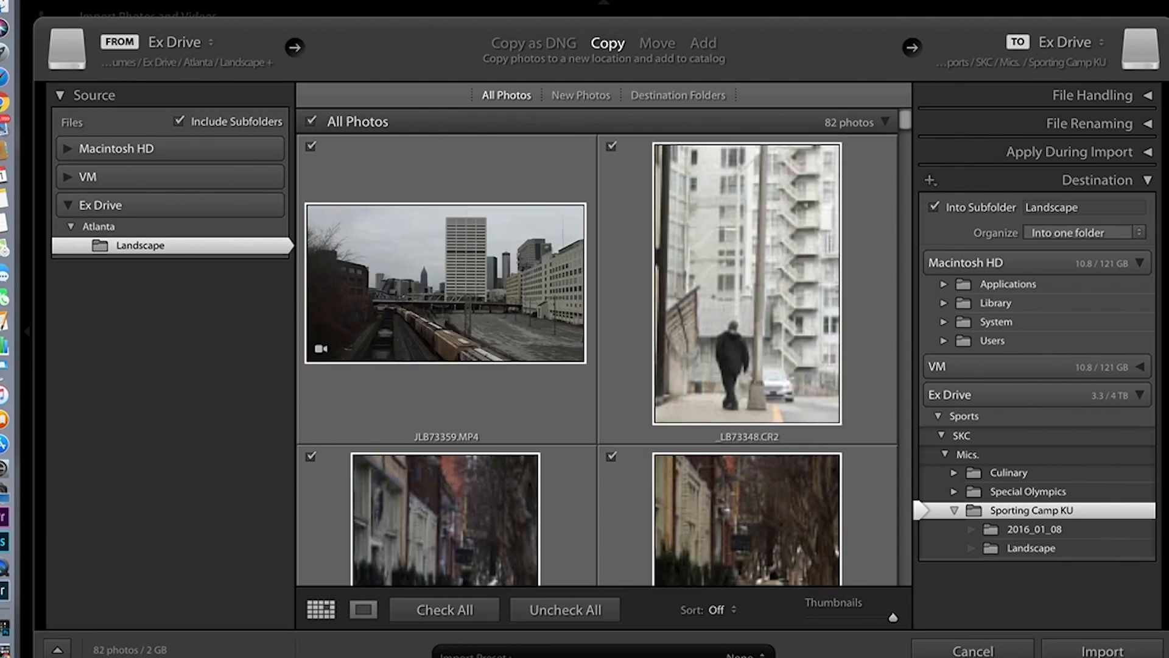
click(544, 612)
click(612, 147)
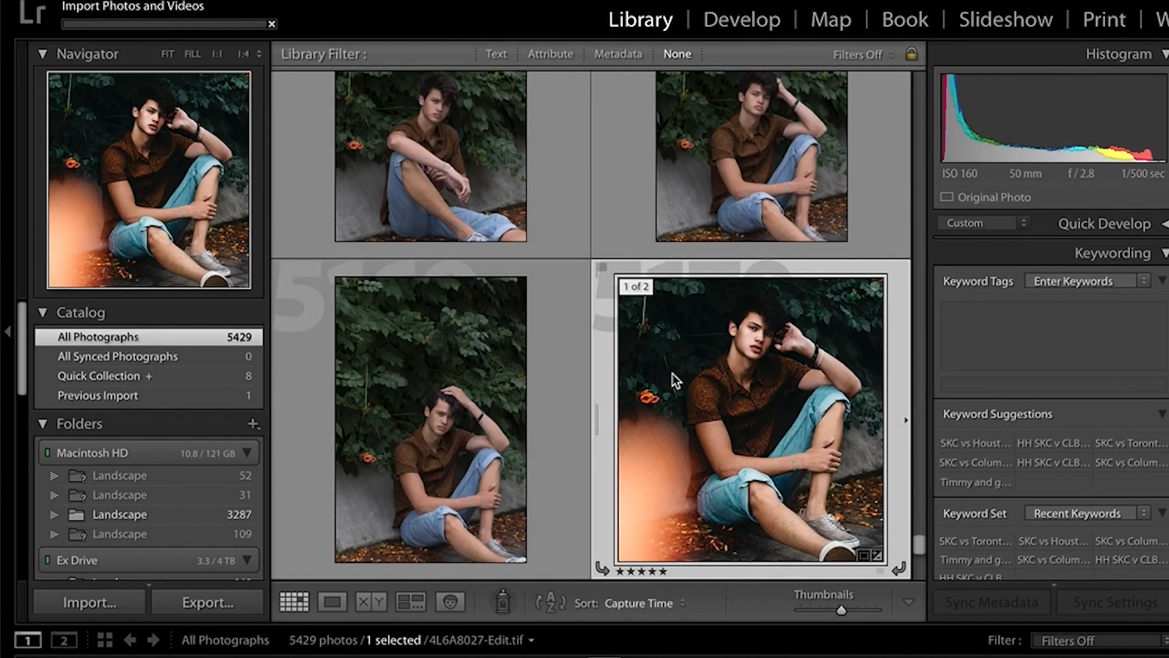
Select the darker unedited portrait 4L6A8024.CR2 of the seated man in the library and open it for developing
scroll(672, 374, down, 2)
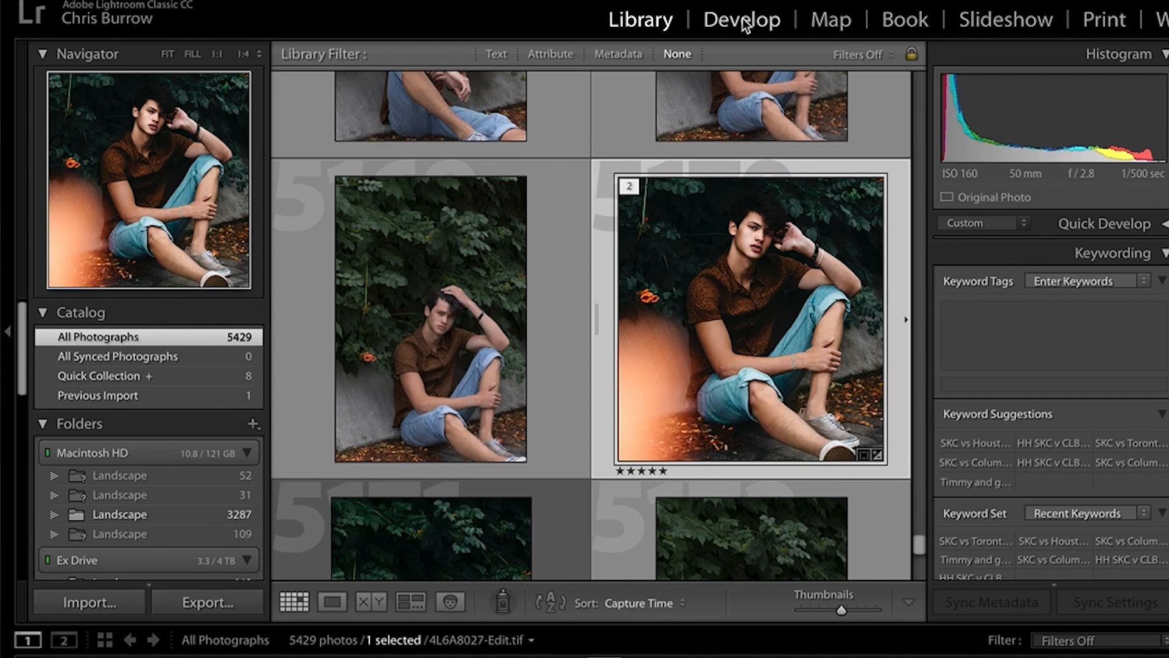
scroll(449, 217, up, 4)
click(451, 186)
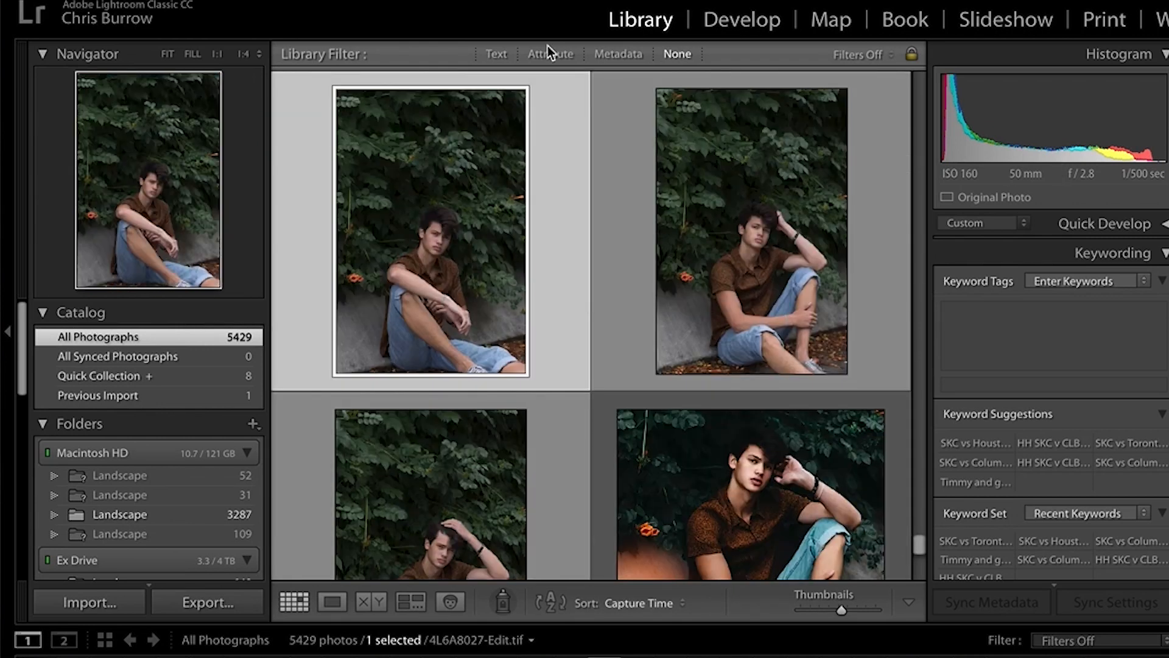
click(770, 27)
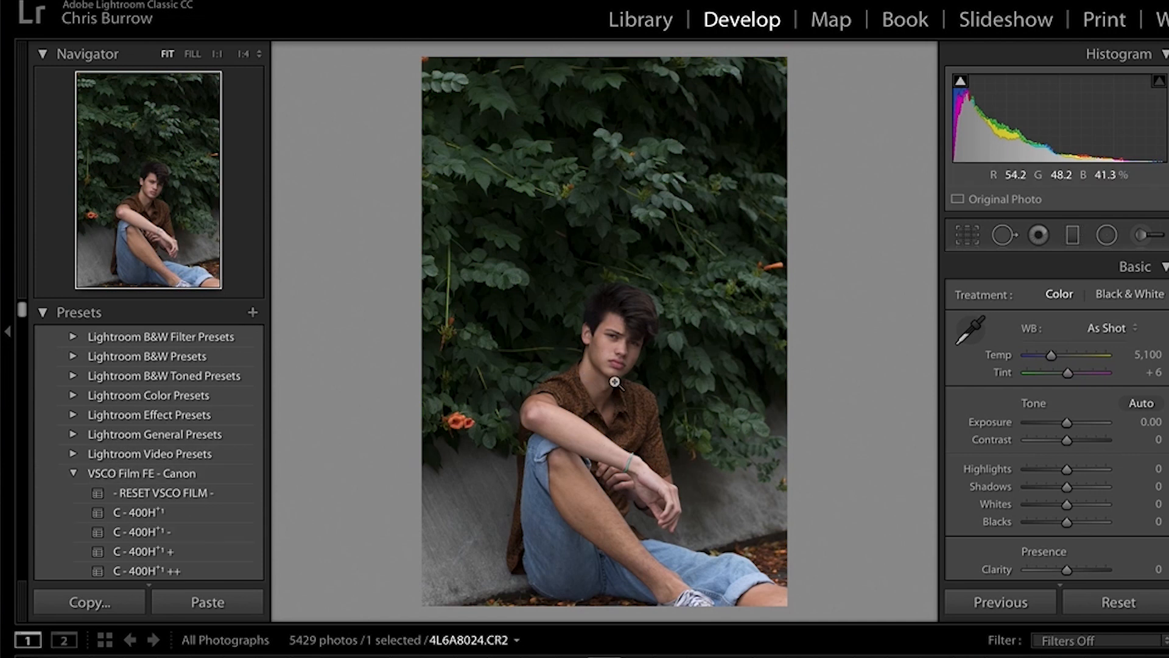
Try the C - 400H⁺¹ + preset from the VSCO Film FE - Canon group on the portrait
scroll(182, 453, down, 5)
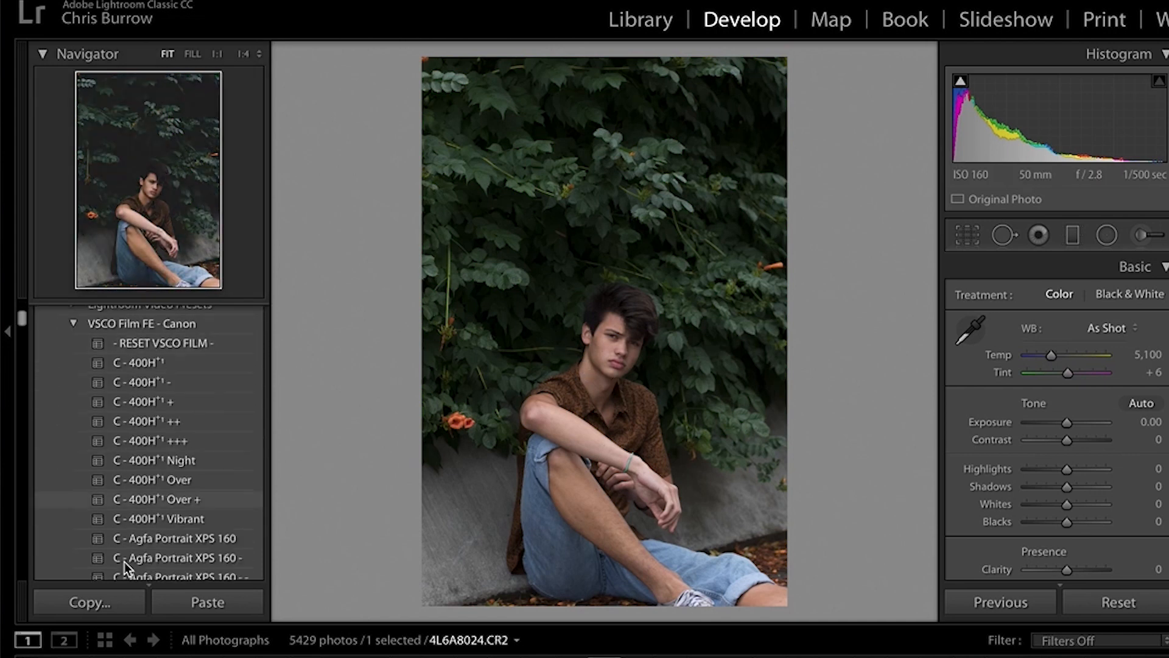
scroll(139, 397, up, 3)
scroll(139, 397, down, 2)
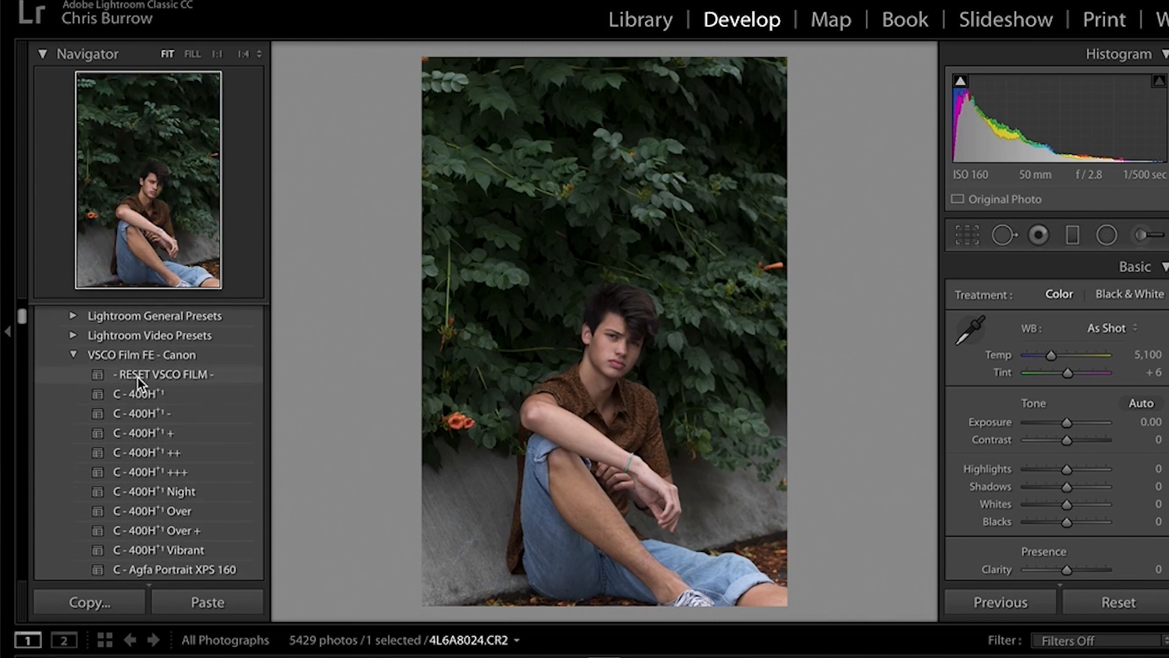
click(141, 434)
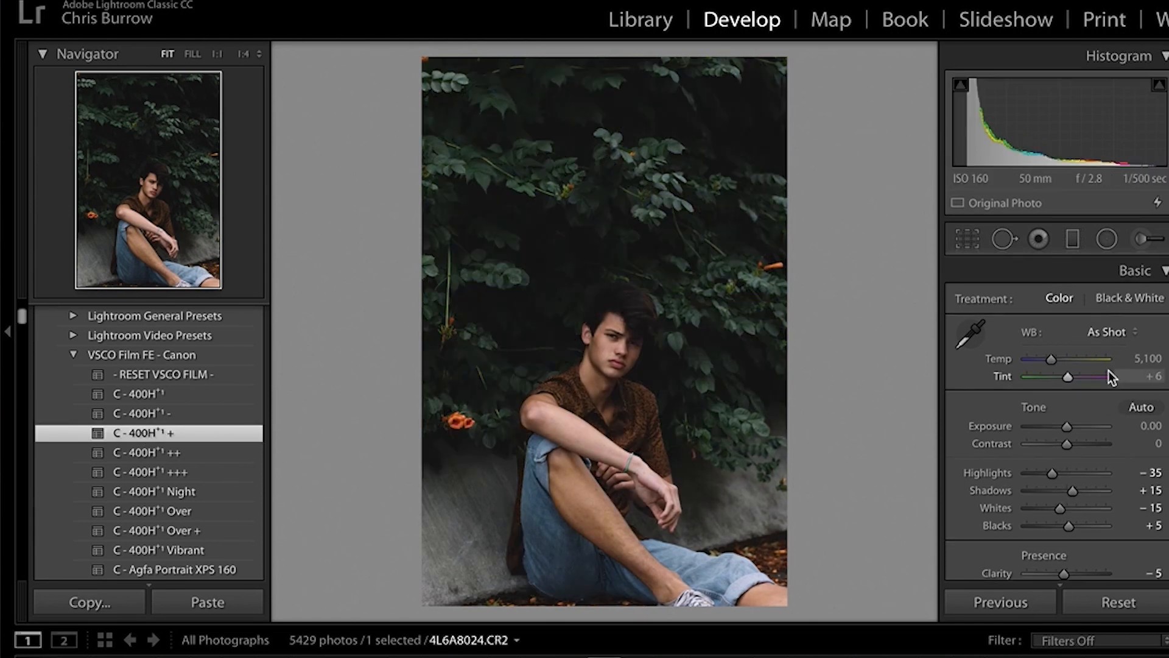
Reset all develop adjustments on the portrait
scroll(148, 428, down, 1)
scroll(149, 433, down, 15)
scroll(150, 429, up, 20)
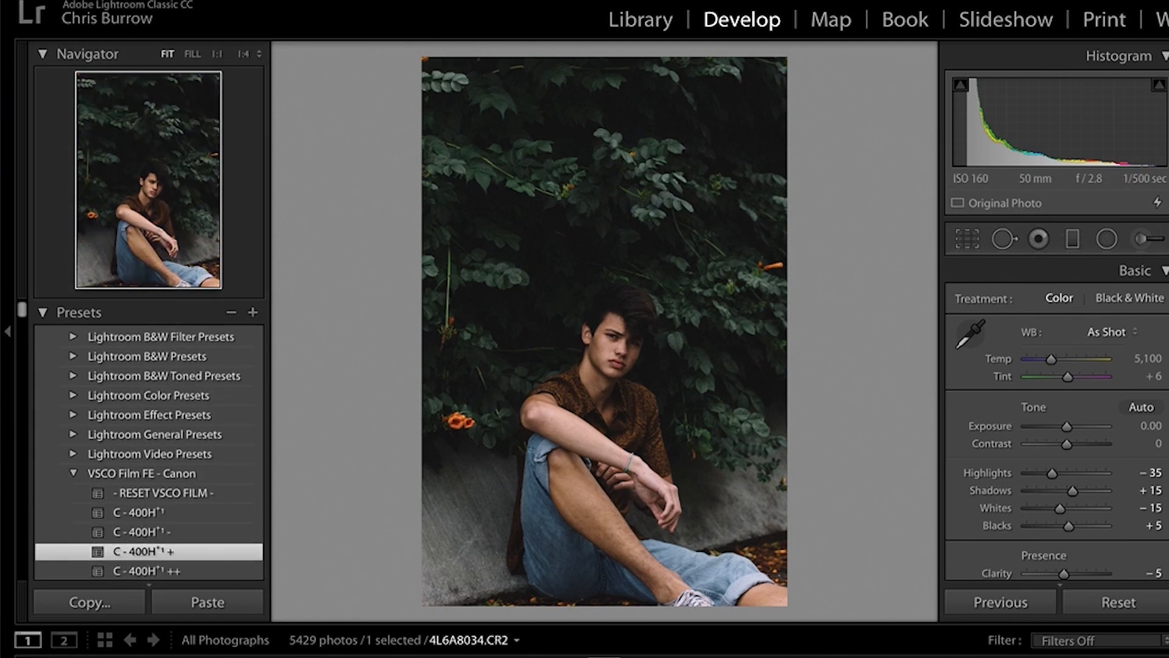
click(1119, 602)
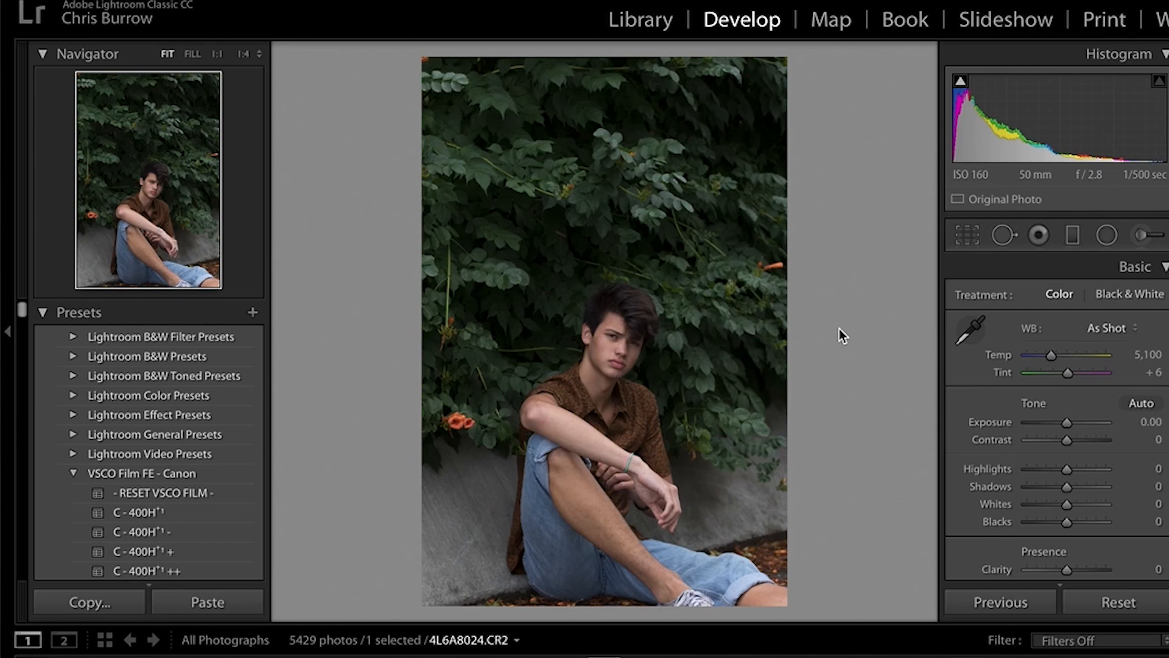
Crop the portrait more tightly around the seated man, trimming the empty foliage above him
click(976, 236)
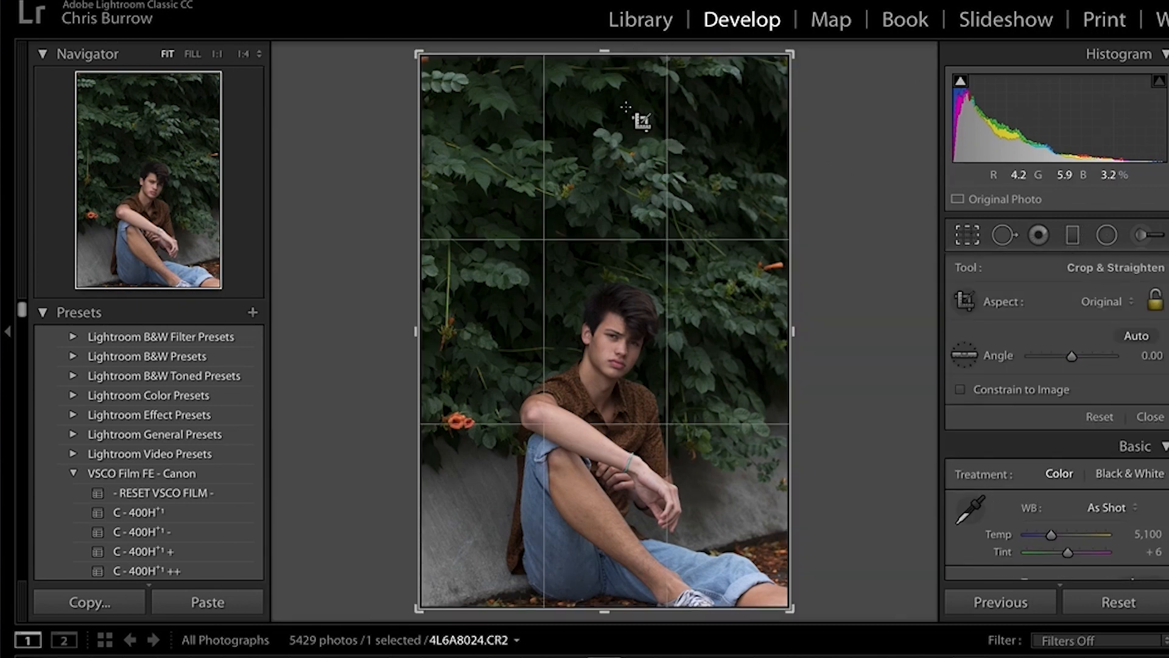
key(r)
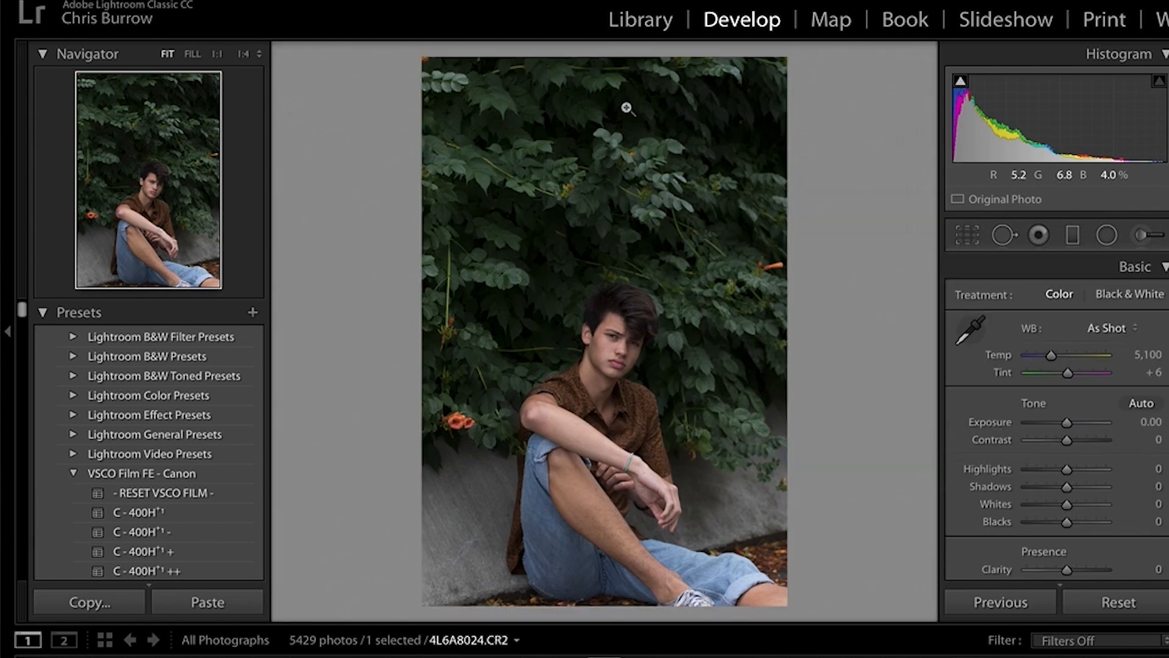
click(967, 235)
drag(606, 50, 606, 124)
drag(791, 203, 815, 220)
click(966, 236)
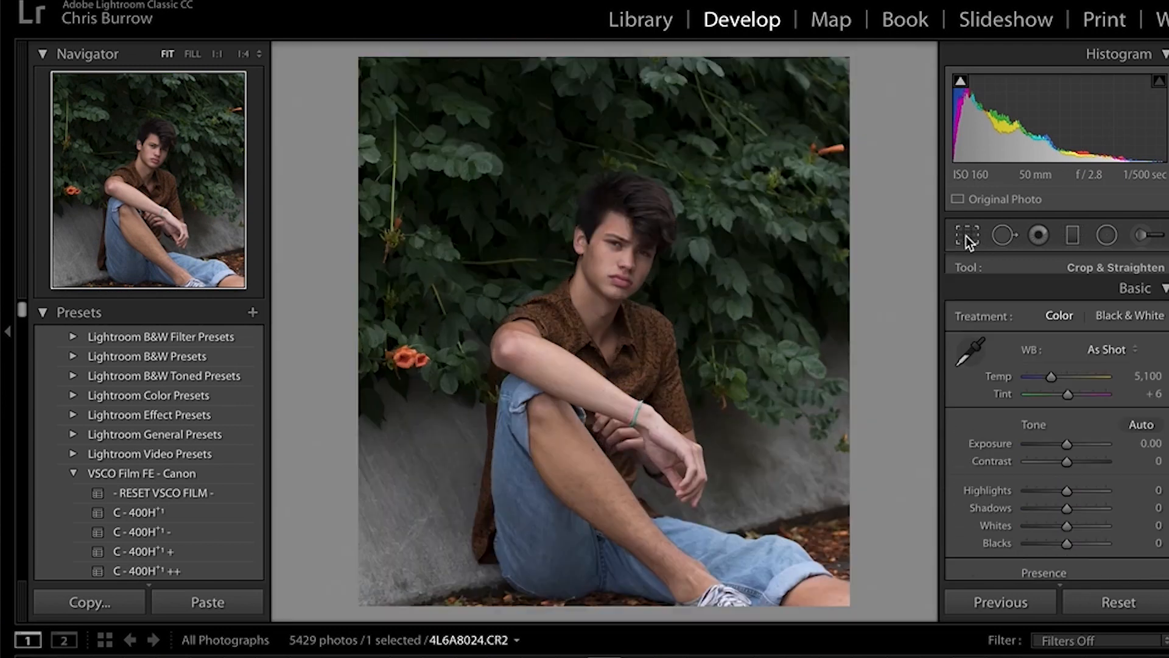
Try a healing spot of size 86 over the man's face and delete it
click(1004, 241)
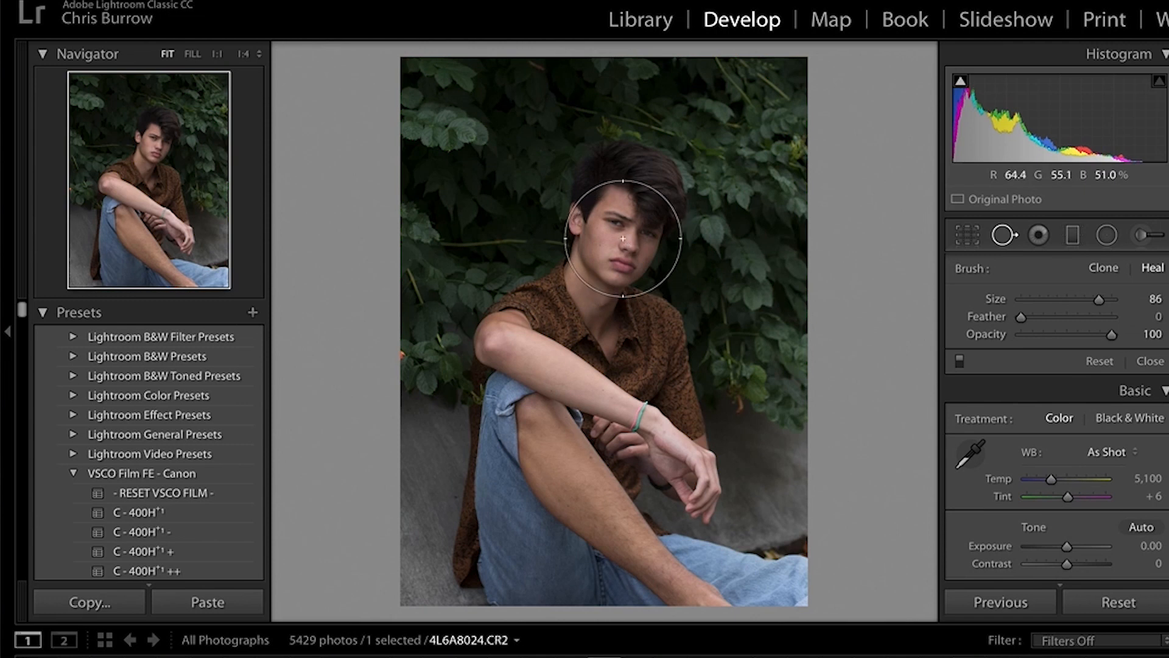
click(622, 234)
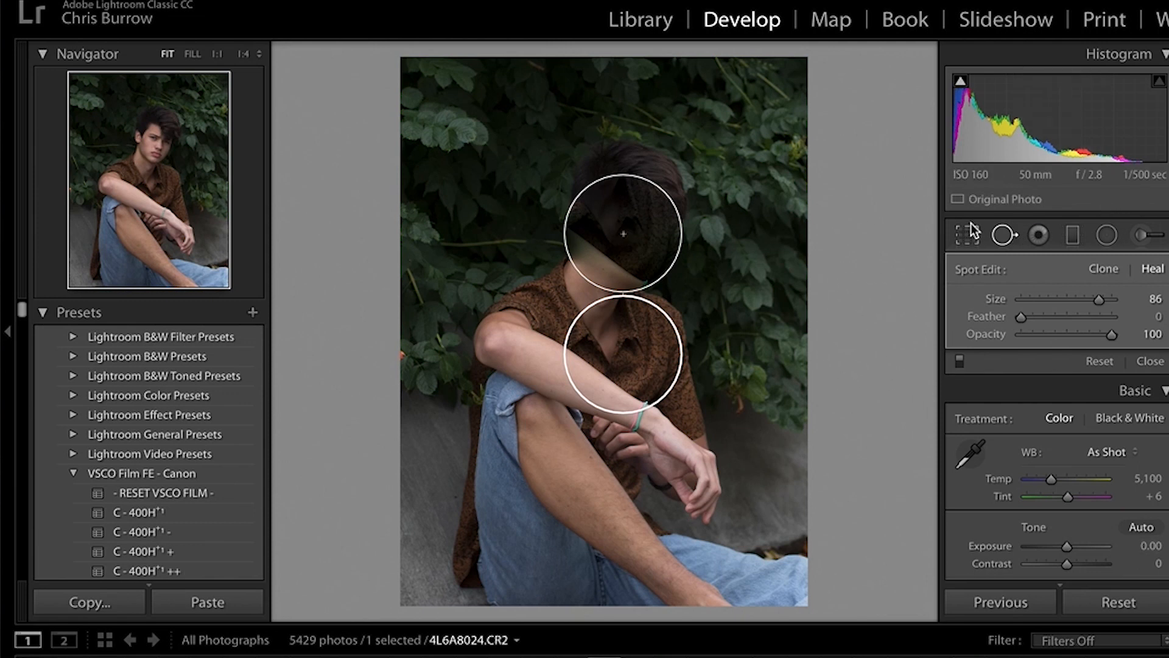
key(Delete)
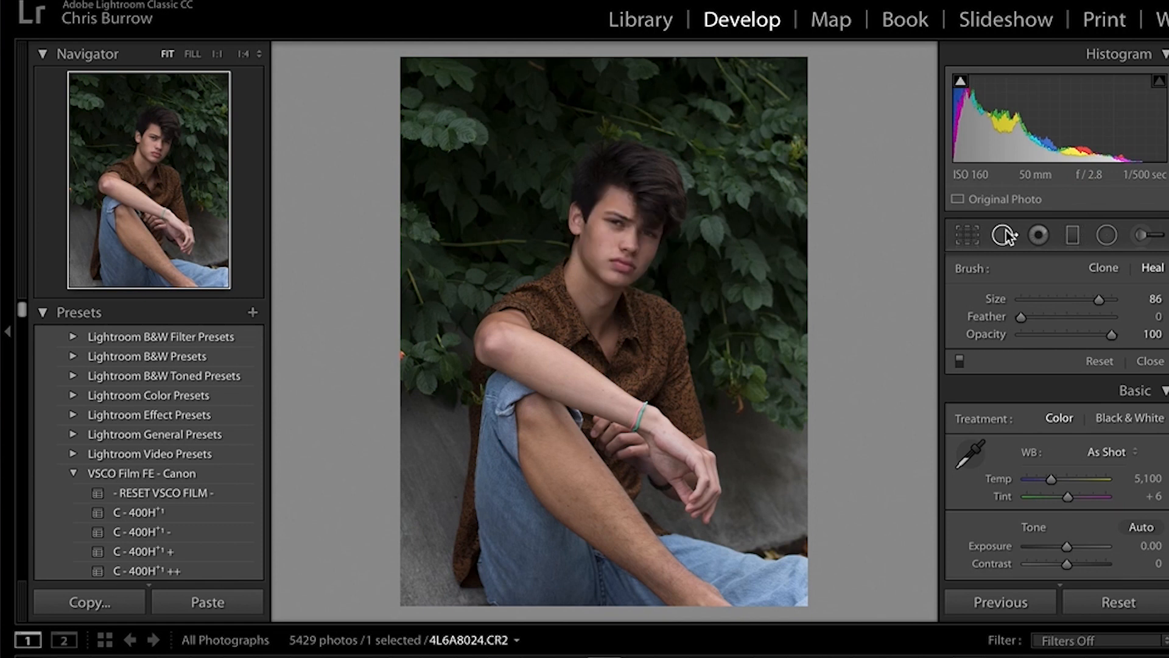
Heal the bright leaf in the upper-left foliage with a size 84 spot, sampling from the leaves just below it
scroll(471, 141, down, 1)
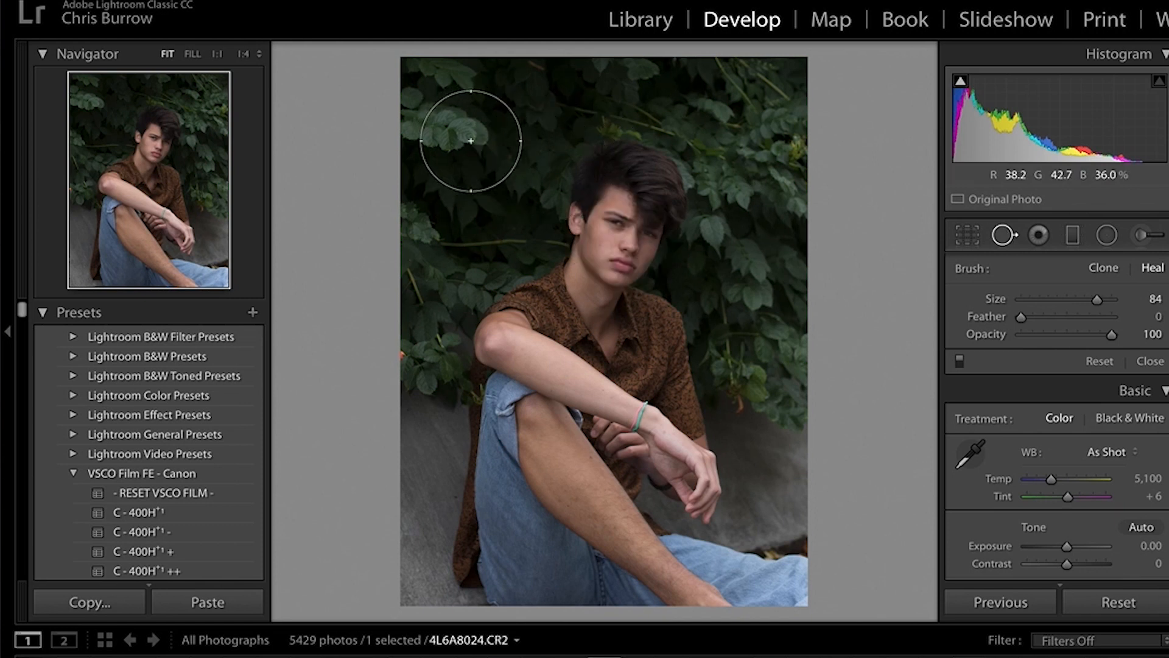
click(455, 145)
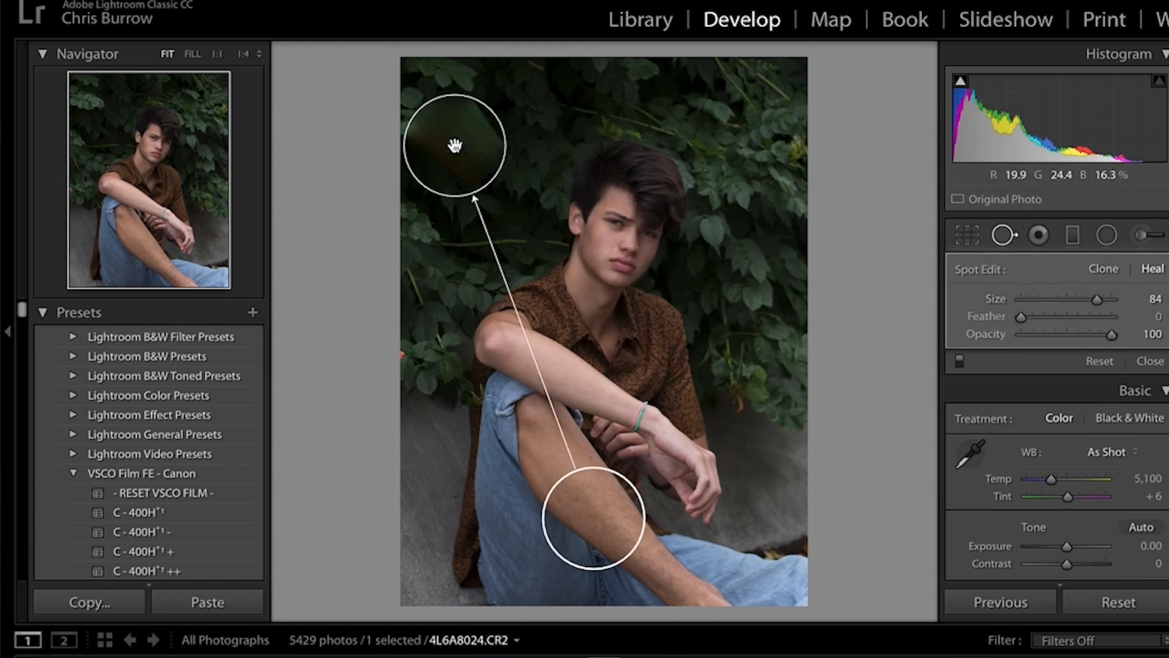
mouse_move(579, 509)
mouse_down()
mouse_move(426, 192)
mouse_move(423, 255)
mouse_up()
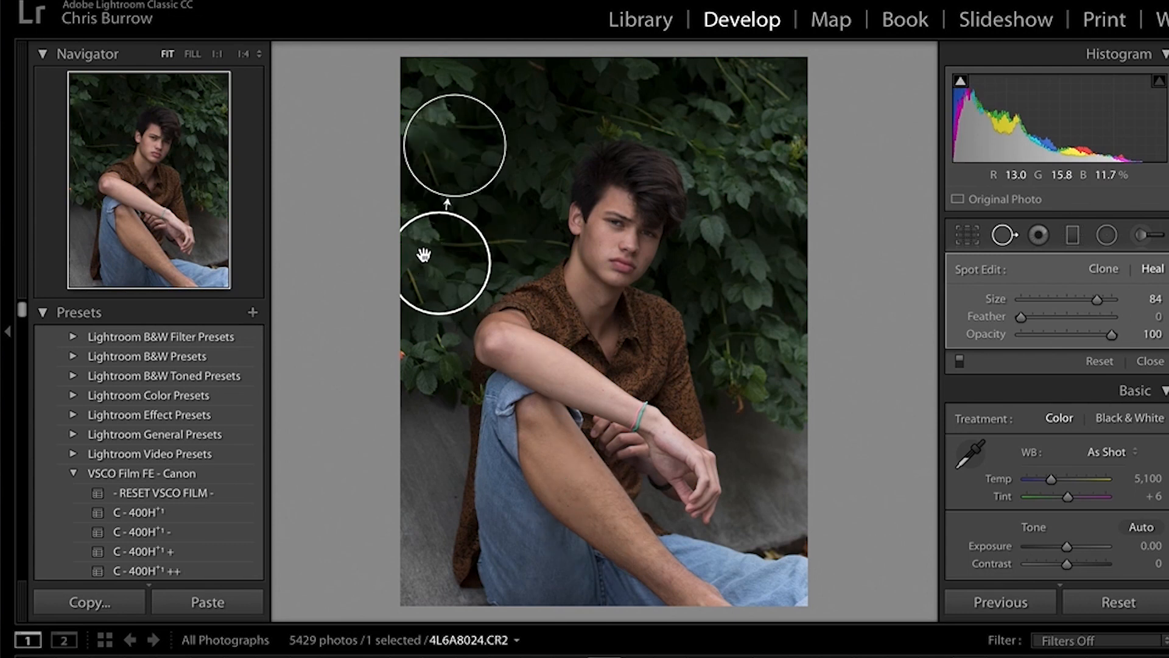
click(1003, 234)
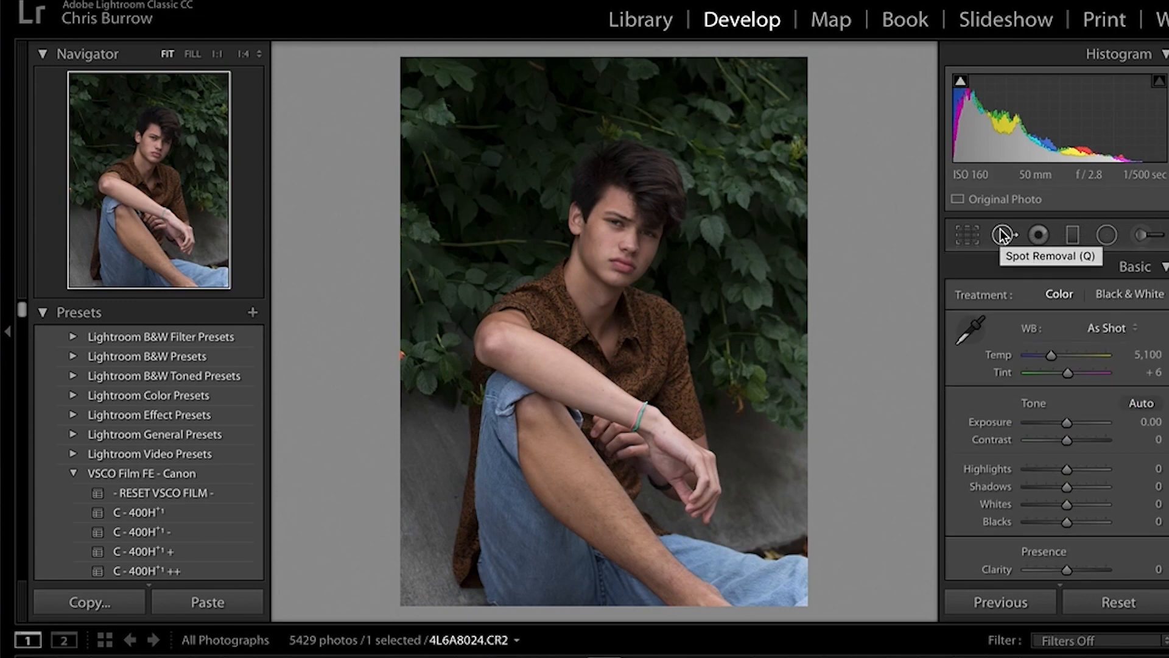
Add a graduated filter across the top of the photo with Exposure -0.44, Clarity -66 and Dehaze -28
click(1074, 237)
drag(606, 53, 605, 206)
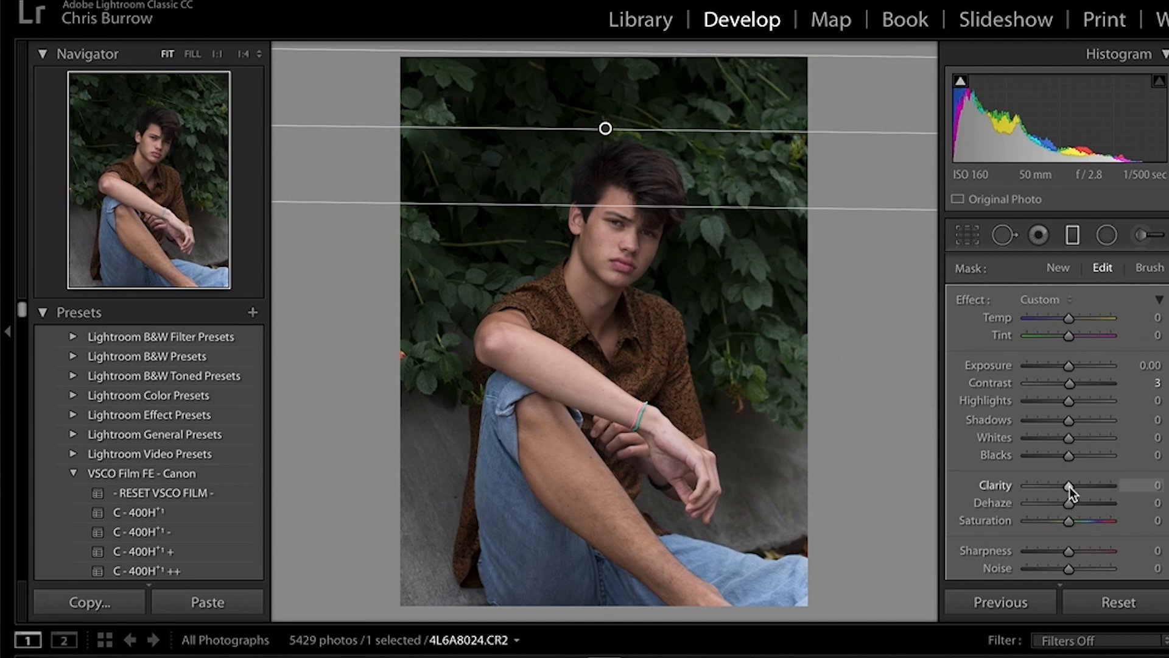
drag(1069, 366, 1064, 368)
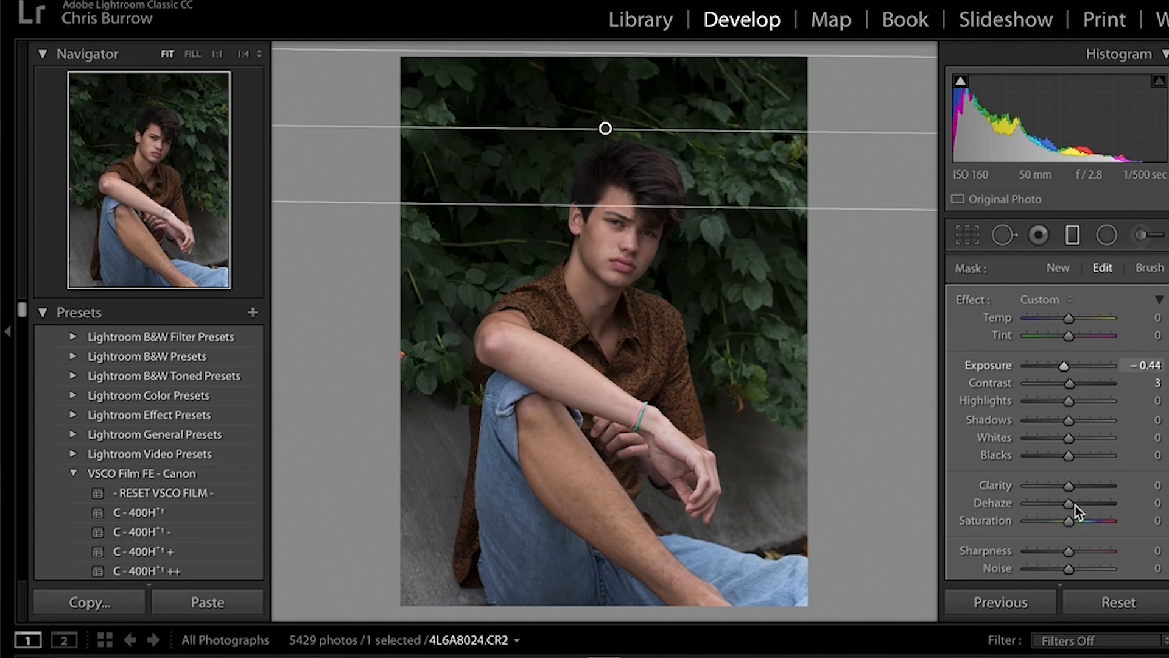
drag(1069, 486, 1046, 483)
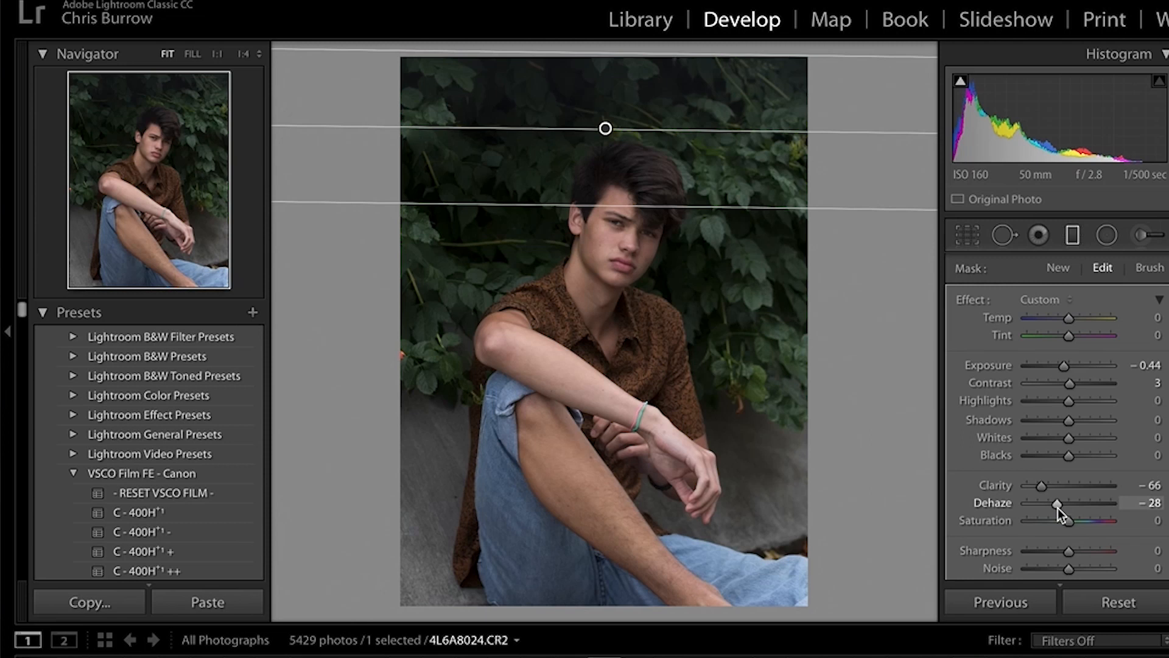
Paint an adjustment brush mask over the man's face with an enlarged brush
click(1134, 240)
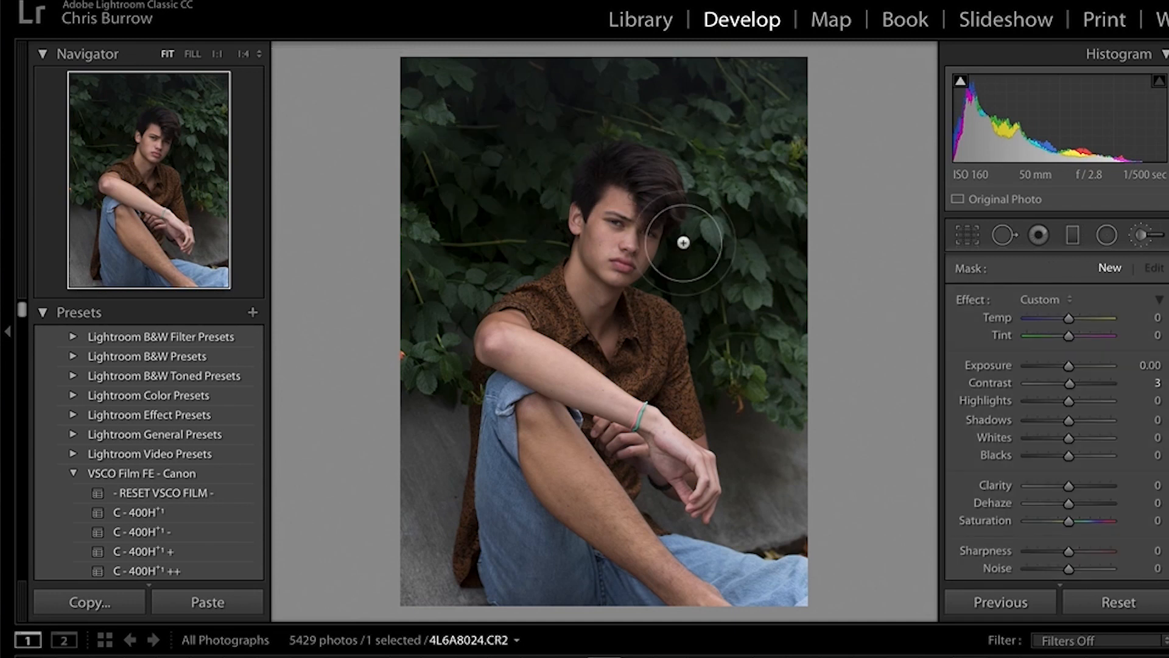
scroll(618, 224, up, 3)
scroll(629, 217, up, 4)
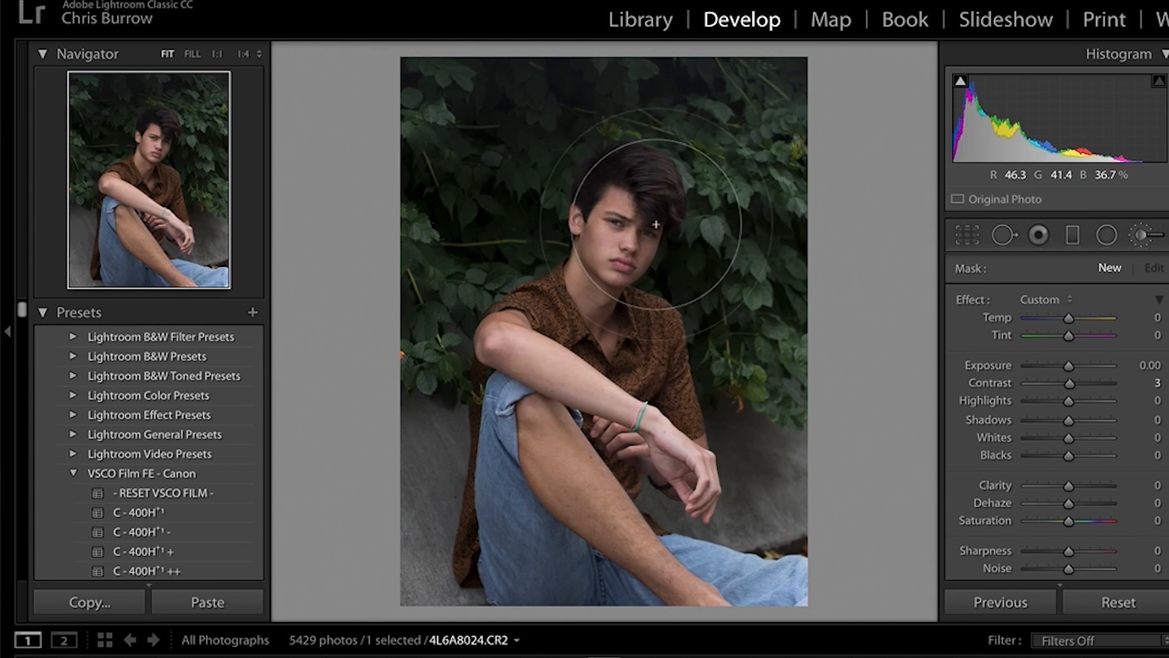
click(1141, 237)
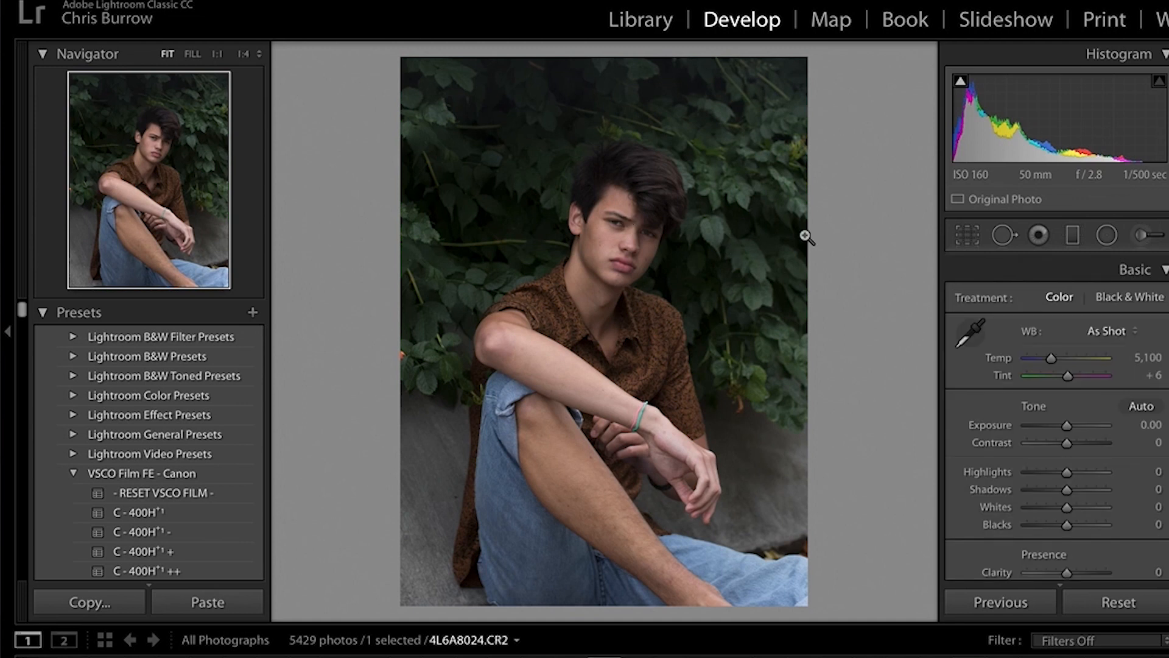
Try a second brush mask across the lower face, shirt and nearby foliage with Exposure at -4.00
click(1150, 235)
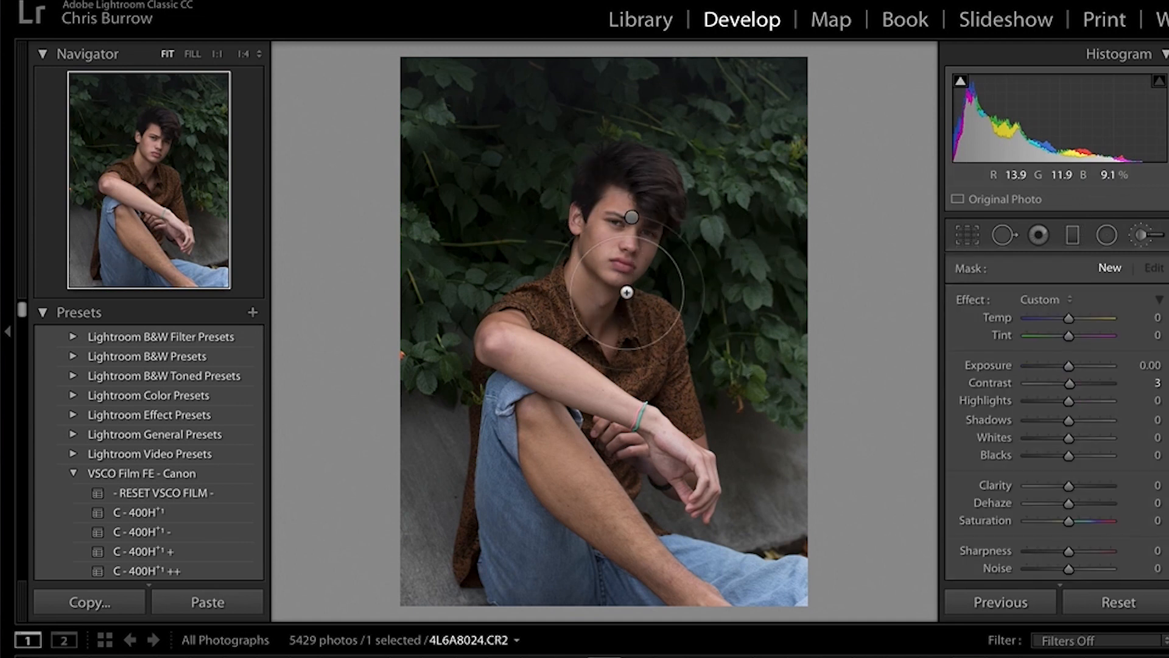
scroll(626, 292, down, 3)
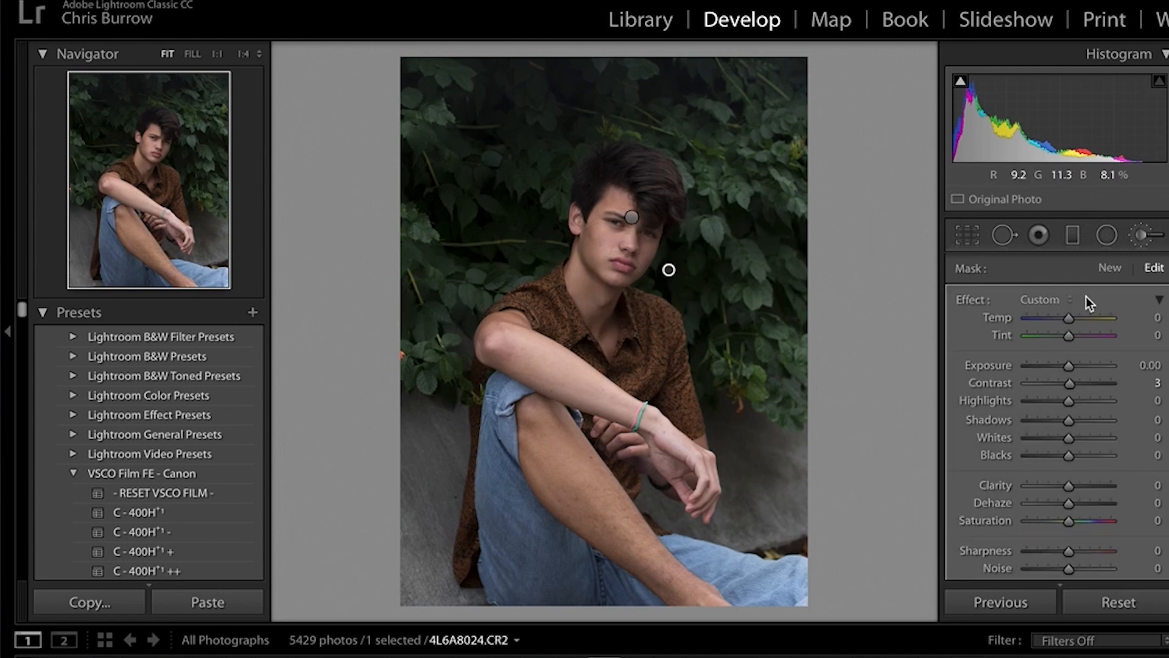
drag(1070, 366, 624, 376)
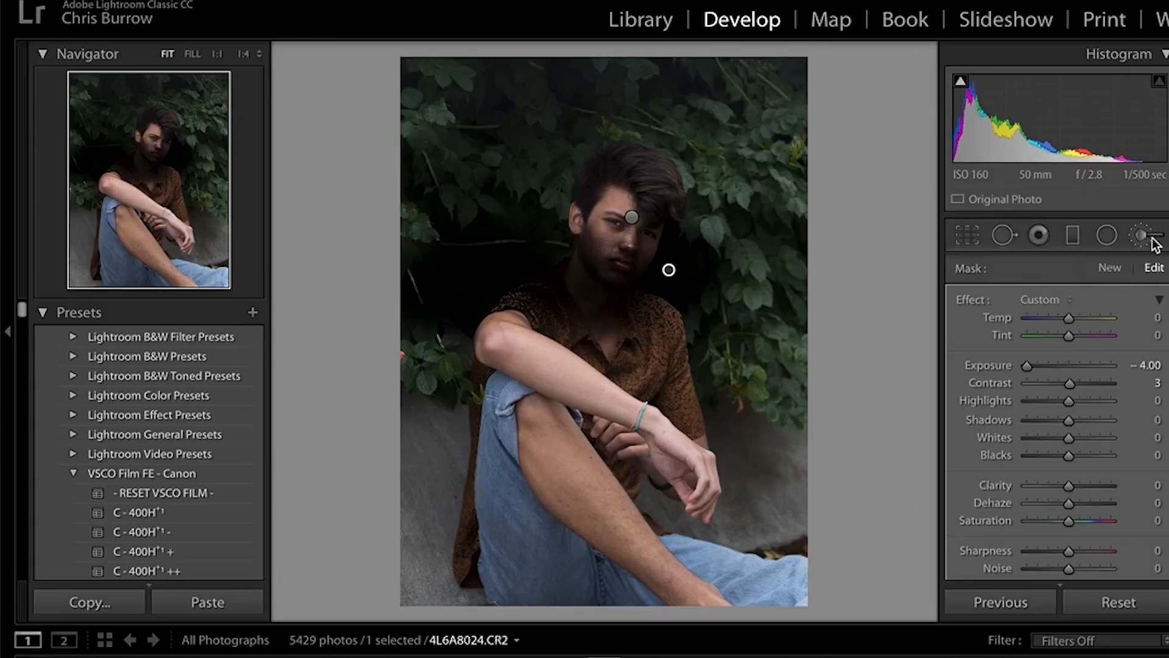
Delete the dark brush mask whose pin sits in the foliage beside the face
click(1152, 240)
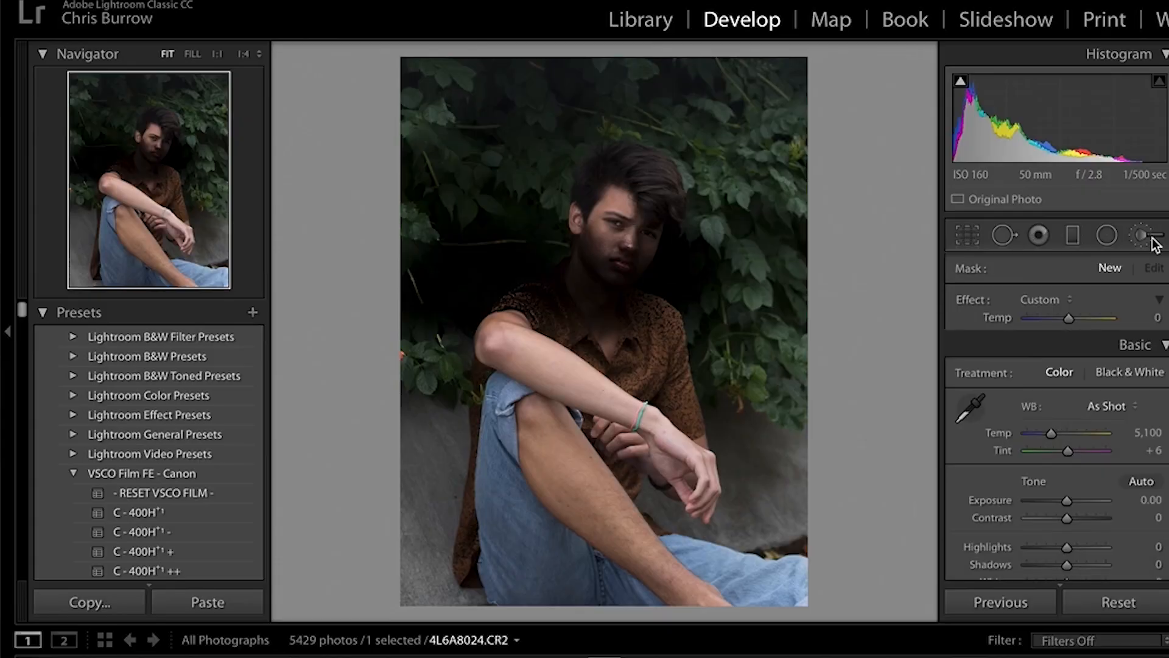
click(1153, 240)
click(669, 271)
key(Delete)
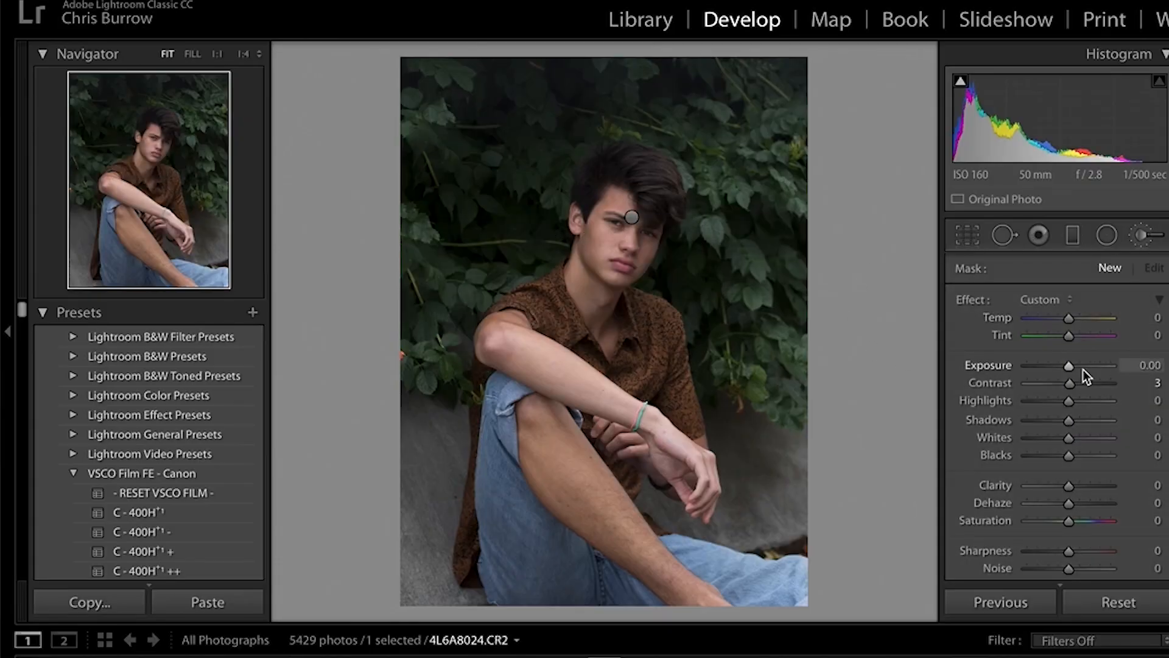
Finish brush editing and set the photo's overall Exposure to -0.55
click(1151, 241)
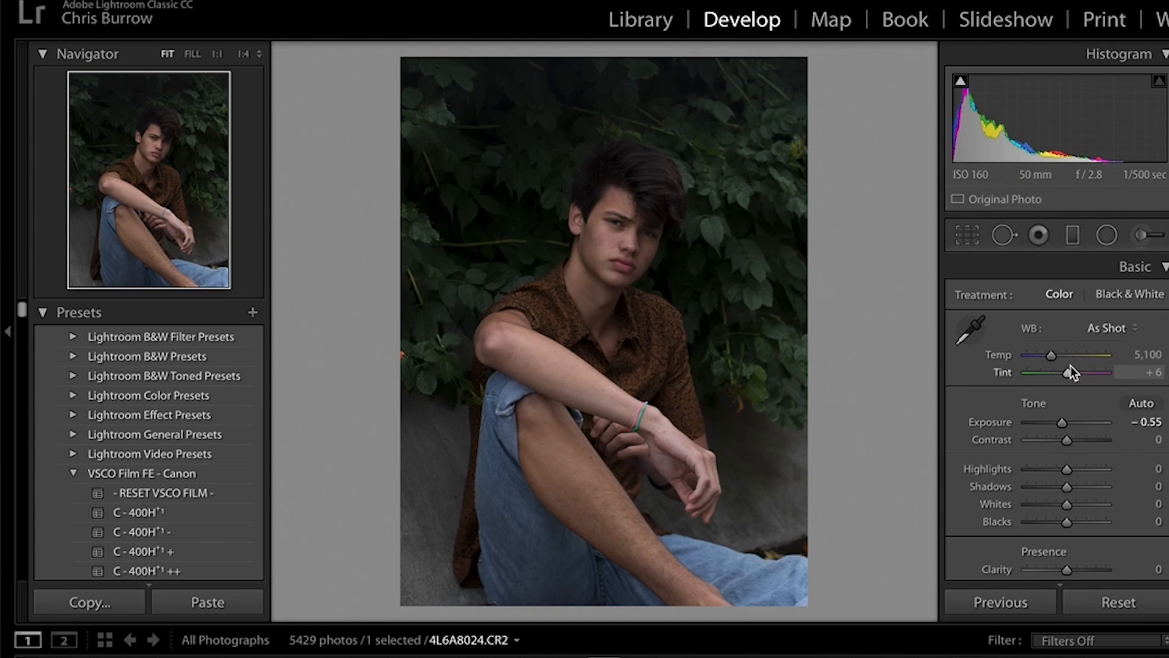
scroll(1070, 366, down, 2)
scroll(1071, 366, up, 2)
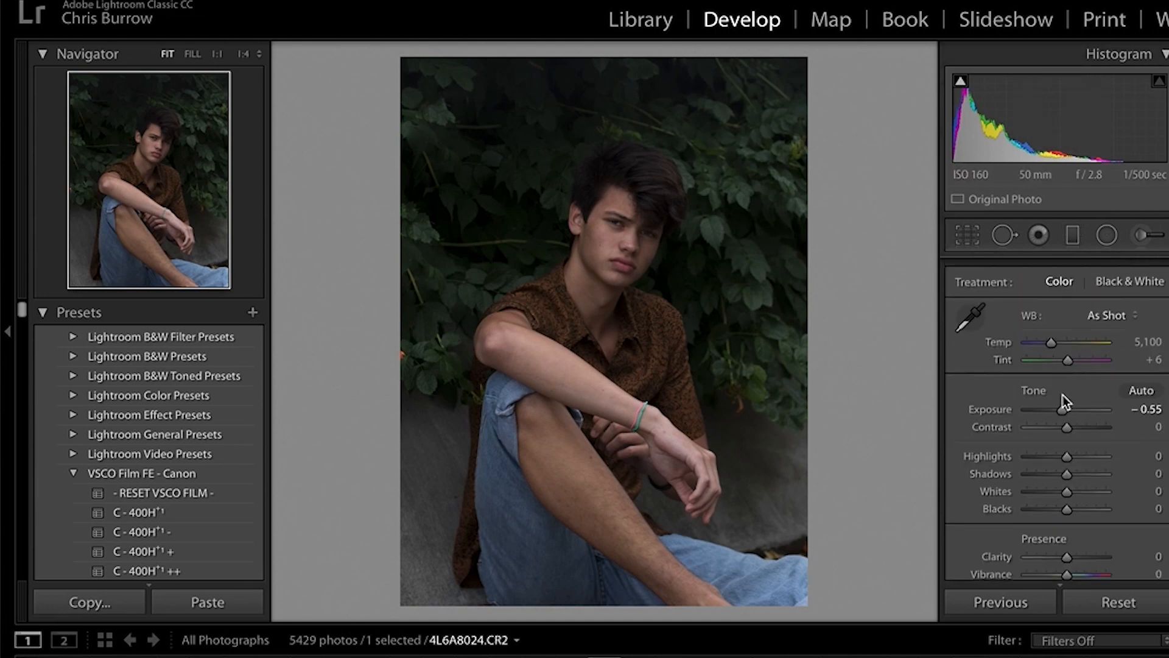
Set Exposure to 0.00, Contrast to +46, Highlights to +100, Shadows to +87, Whites and Blacks to -100, and Clarity to +34
mouse_move(1061, 411)
mouse_down()
mouse_move(1094, 407)
mouse_move(1018, 415)
mouse_move(1066, 407)
mouse_up()
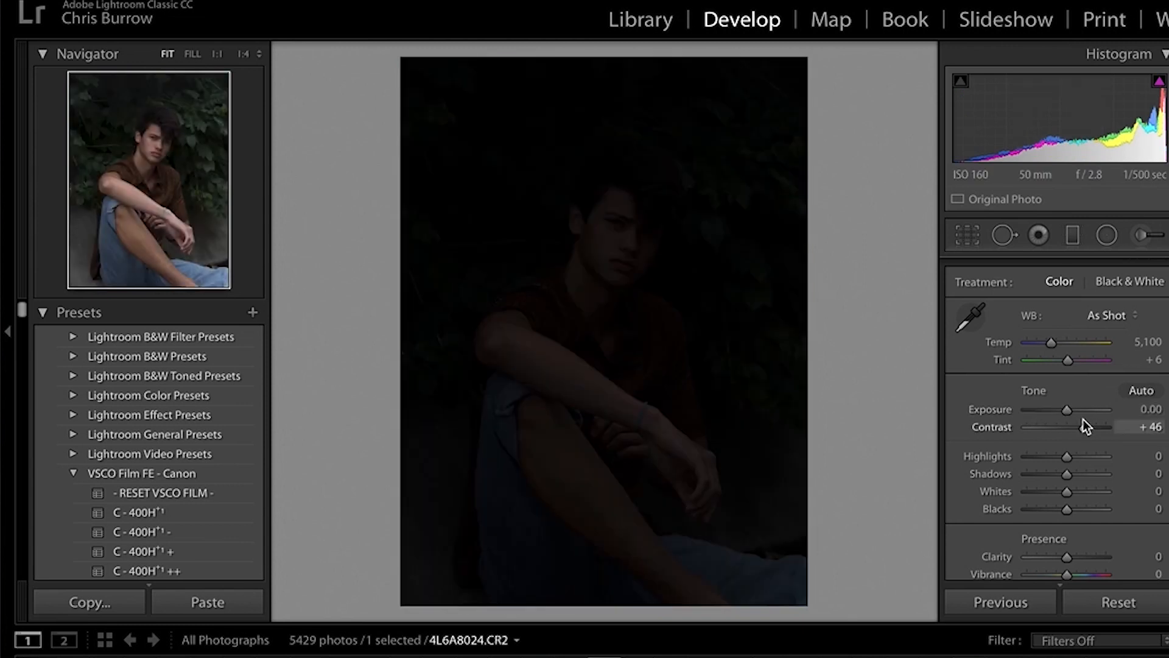
drag(1070, 448, 1018, 515)
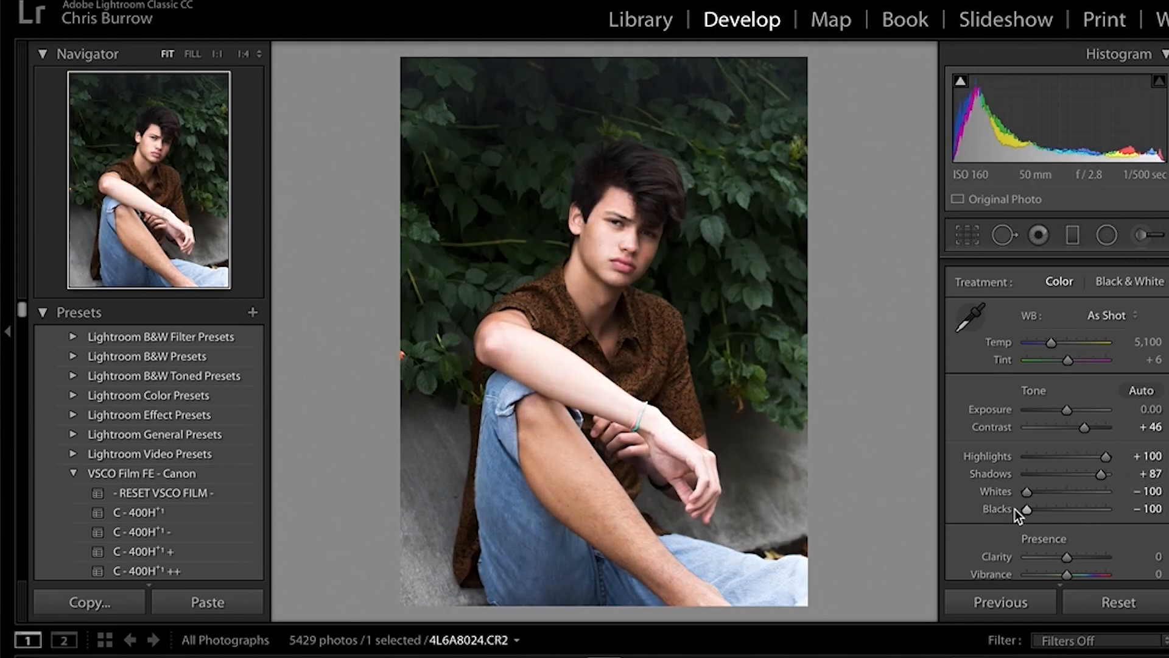
scroll(1015, 510, down, 2)
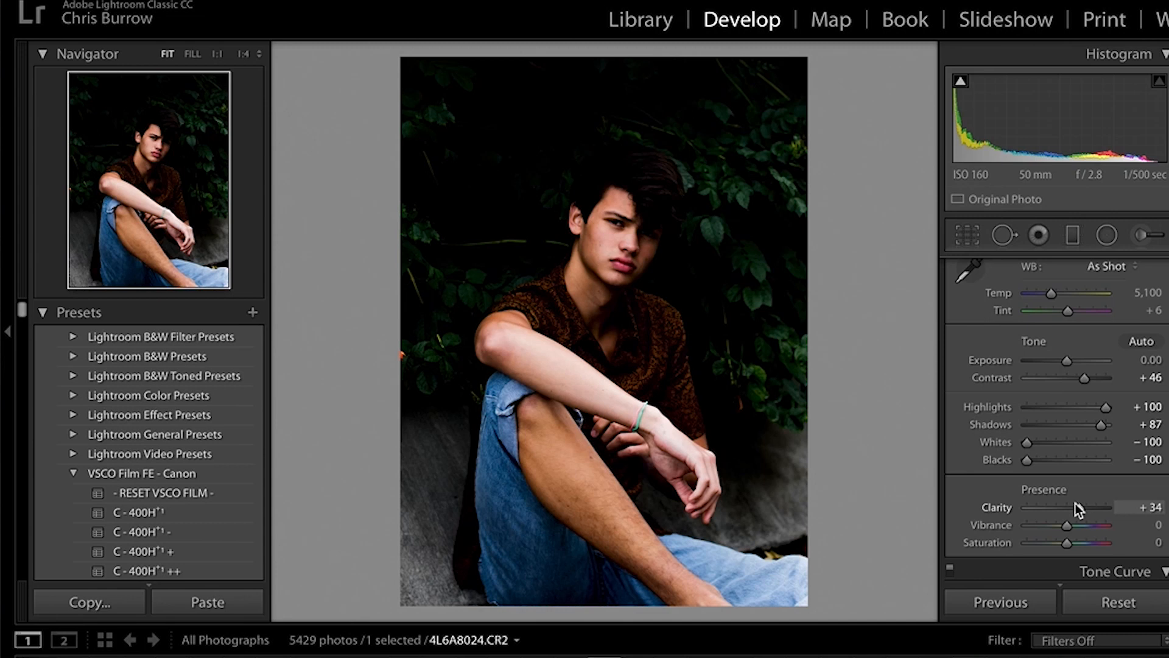
Shape the RGB tone curve by raising the black point, pulling a shadow point down to about 24.3 / 28.6 %, and lifting the highlights
scroll(1076, 503, down, 5)
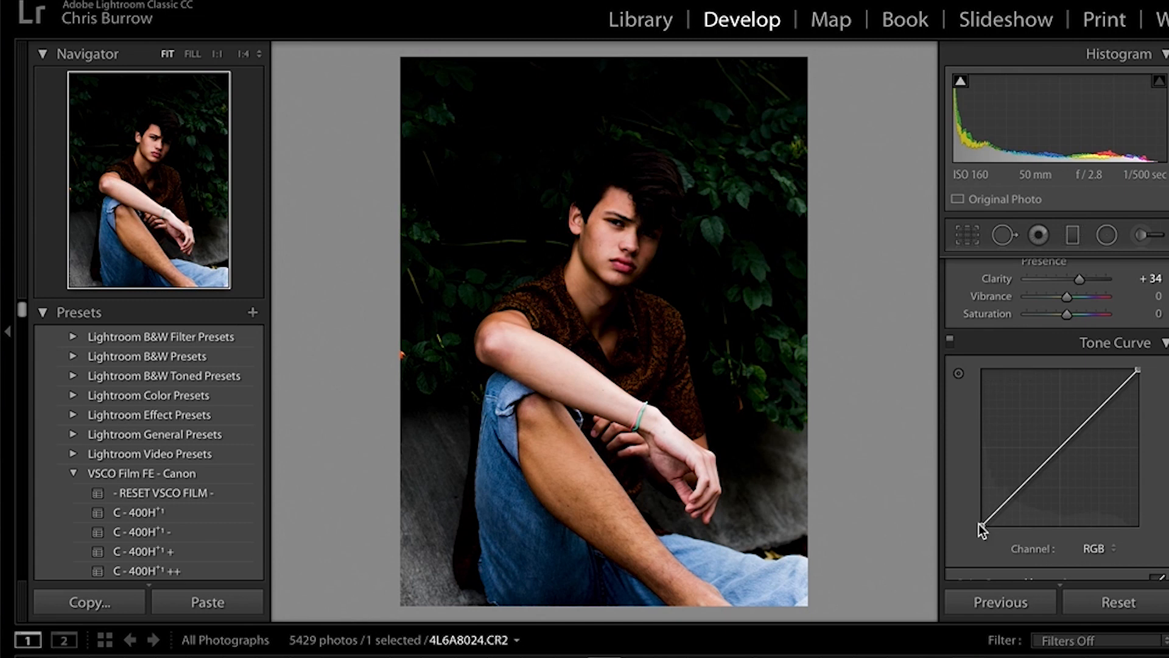
drag(984, 525, 974, 485)
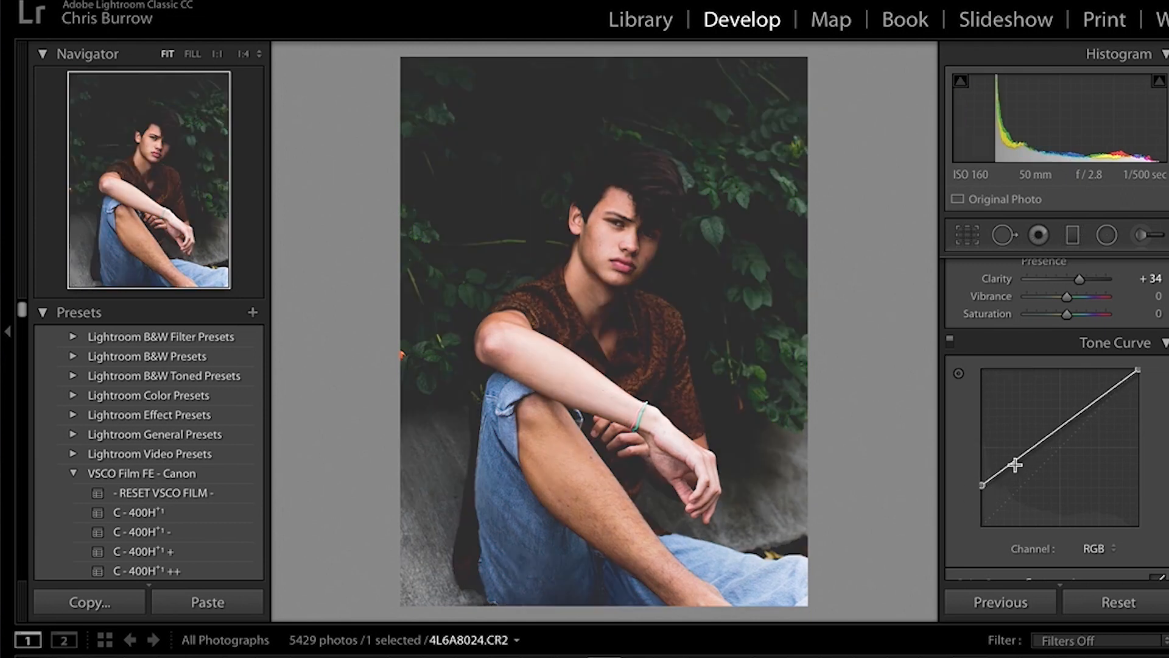
click(1023, 455)
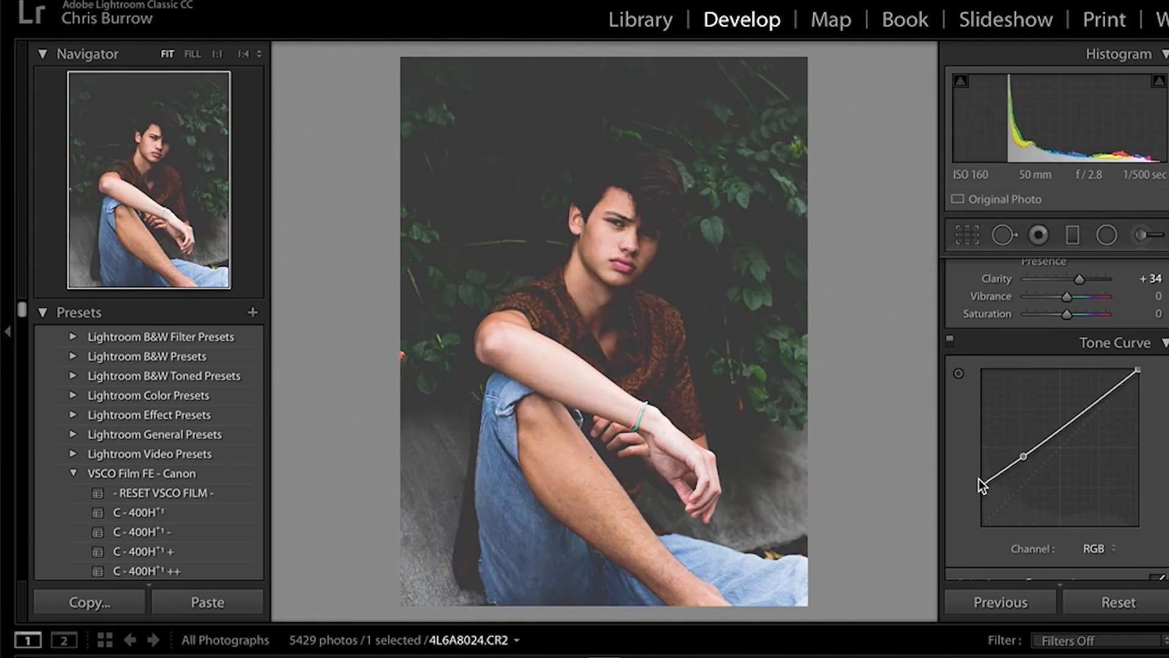
drag(1026, 457, 1019, 481)
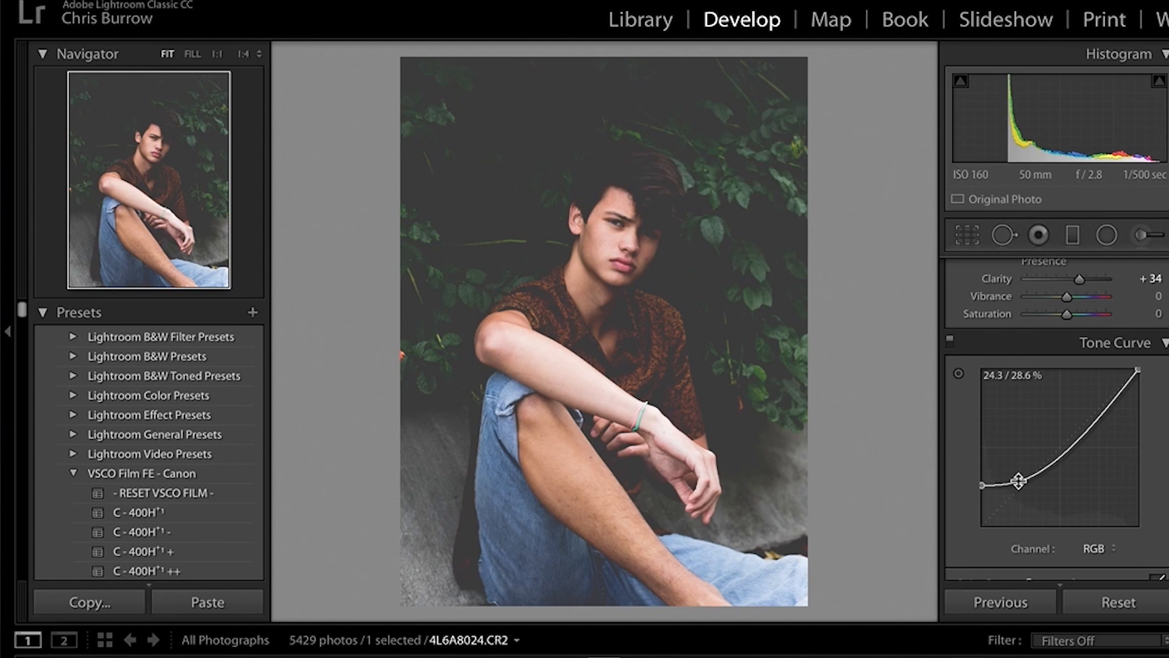
drag(1104, 404, 1103, 380)
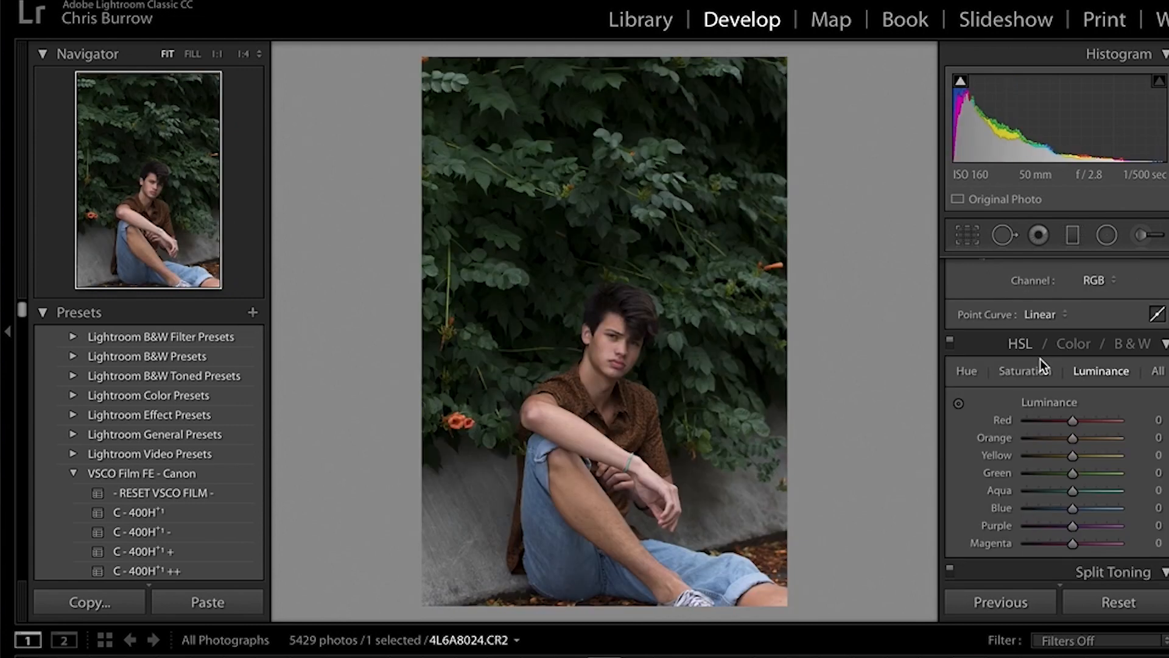
Set the Red luminance to +36 in the HSL adjustments
scroll(1040, 359, down, 2)
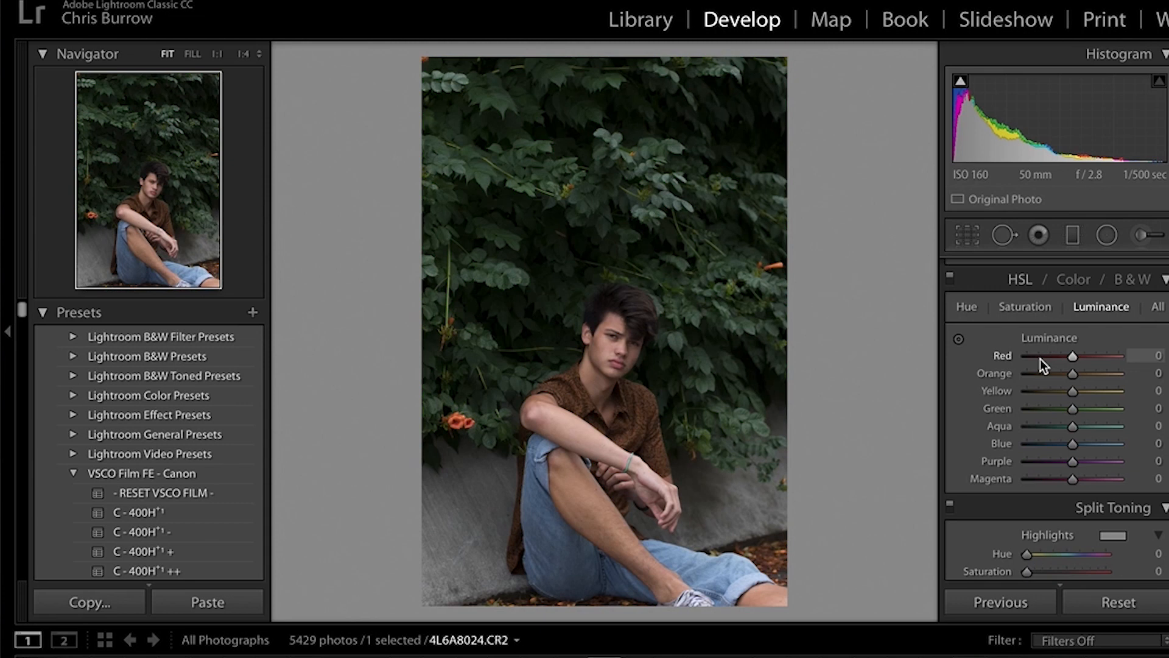
scroll(1114, 323, down, 1)
scroll(1115, 324, up, 1)
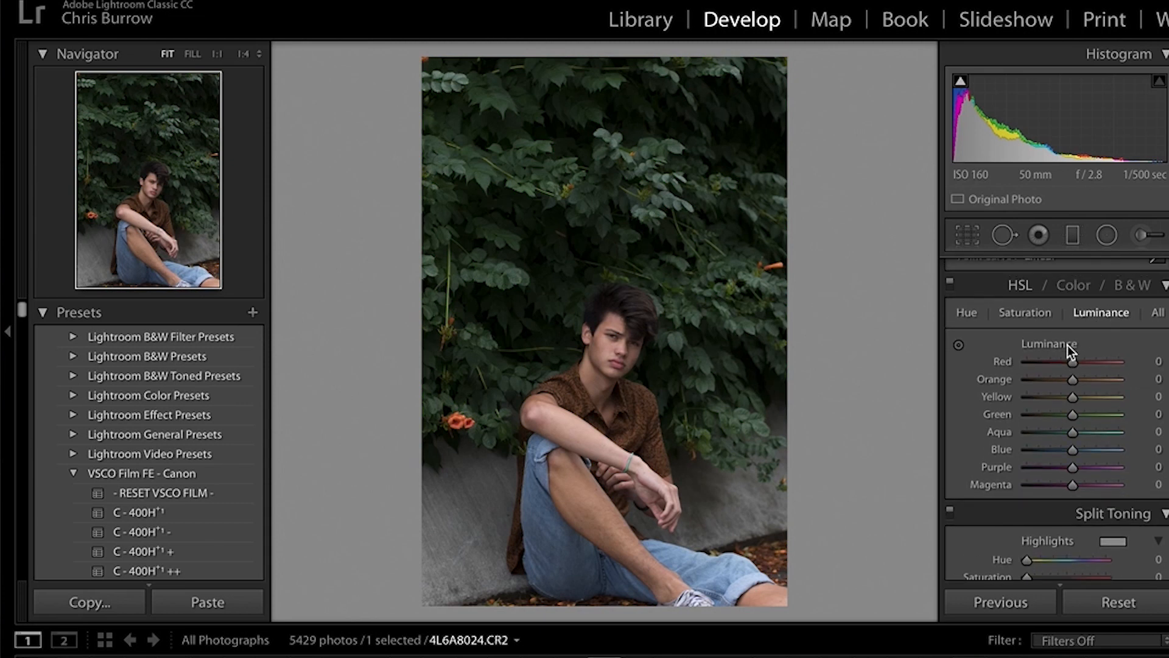
mouse_move(1072, 363)
mouse_down()
mouse_move(1116, 356)
mouse_move(1089, 370)
mouse_up()
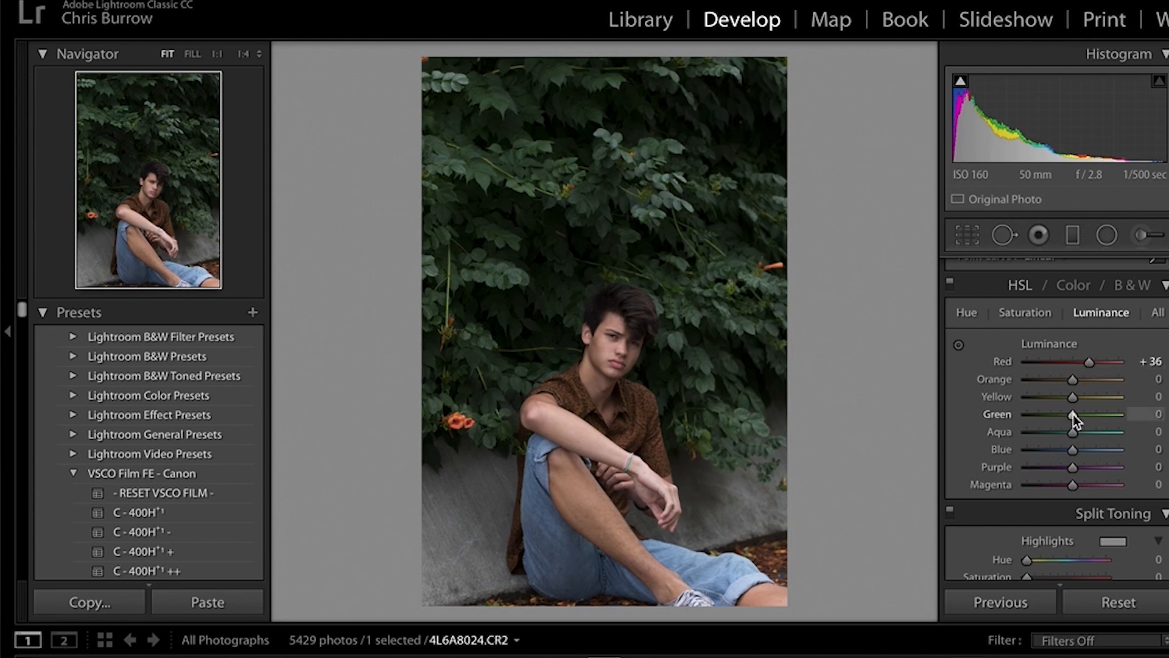
Set the HSL hues to Blue -59, Green +92 and Orange +50, and the saturations to Orange -100 and Green +100
click(1025, 311)
click(968, 313)
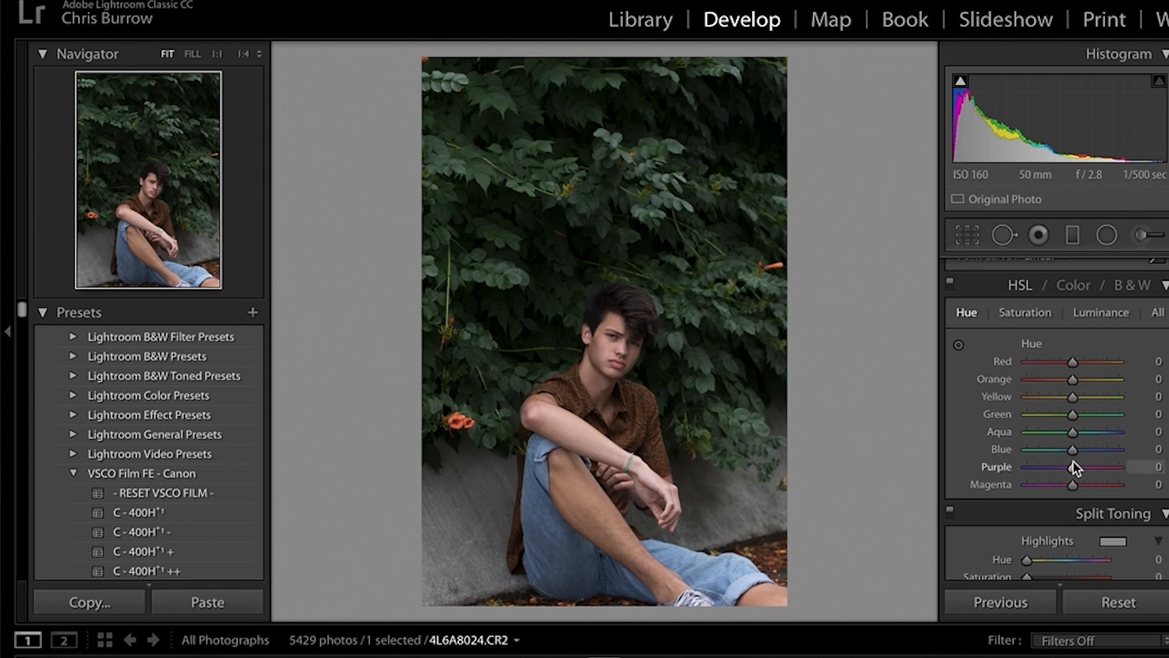
drag(1075, 451, 1047, 453)
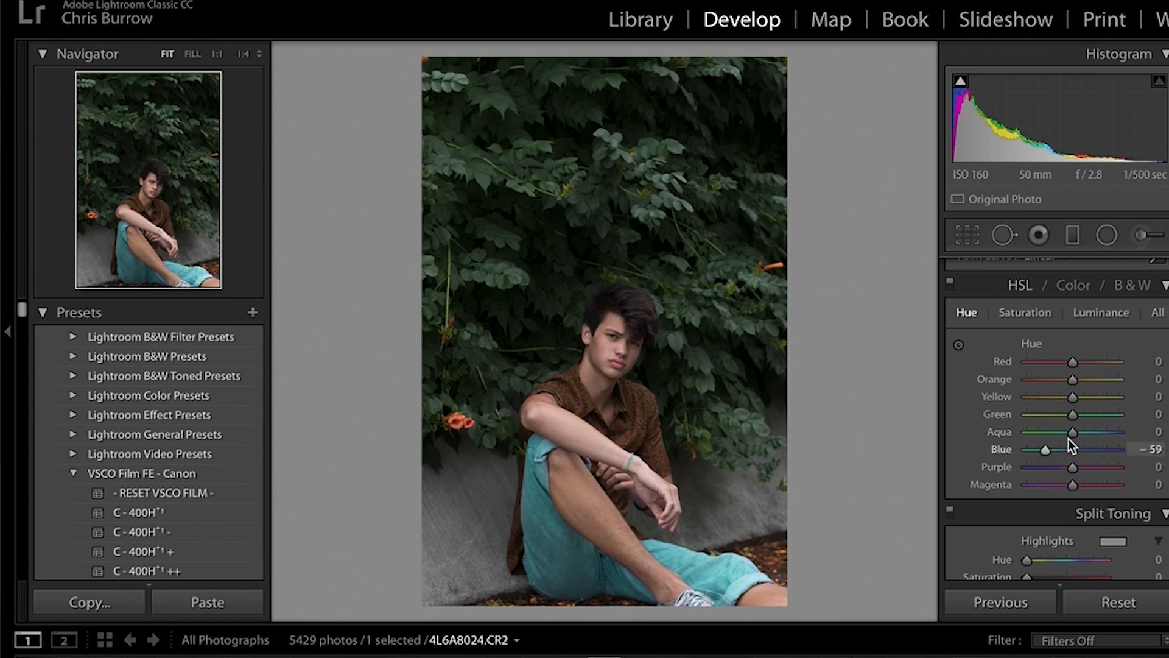
drag(1074, 415, 1115, 433)
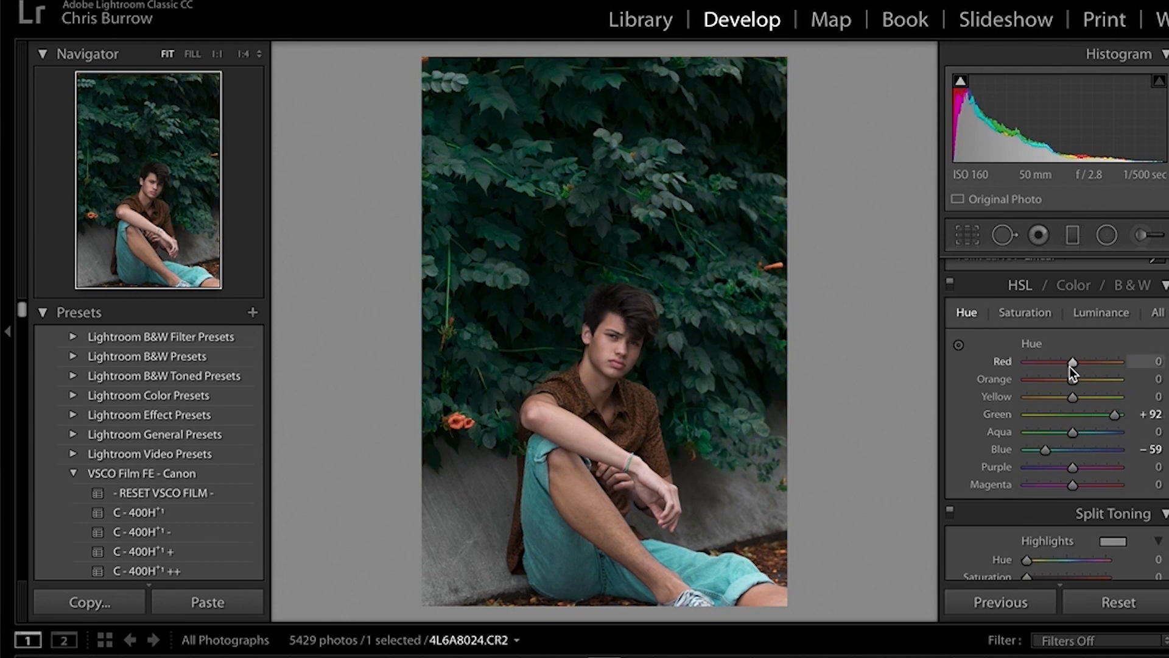
drag(1073, 380, 1102, 383)
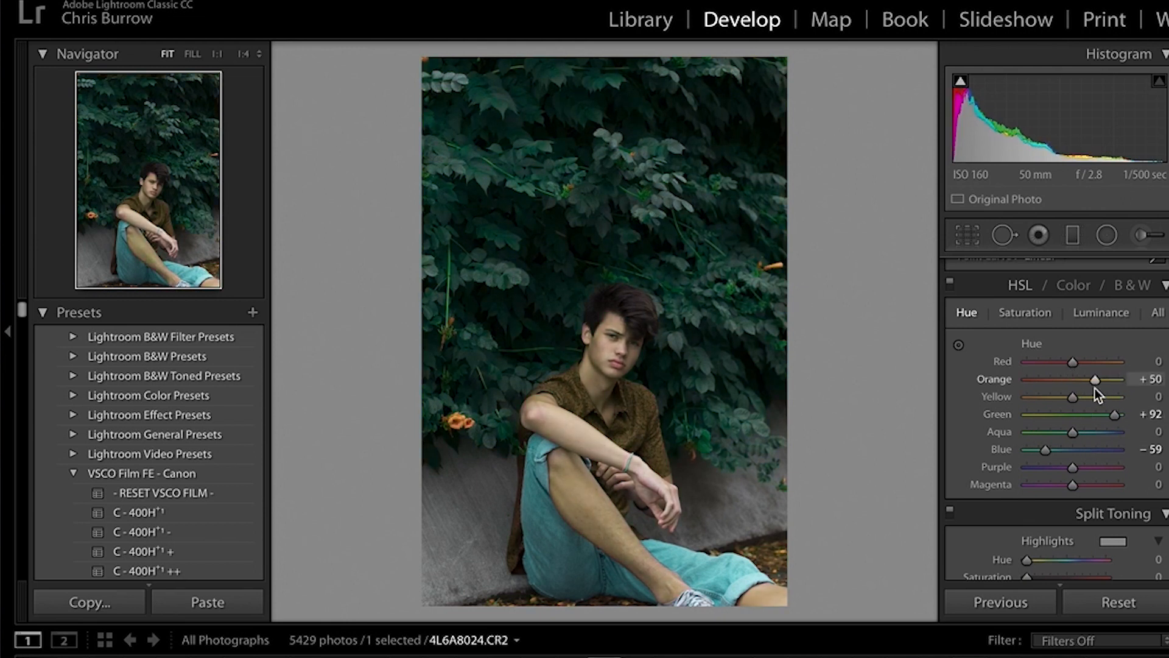
click(1028, 321)
drag(1073, 379, 1027, 378)
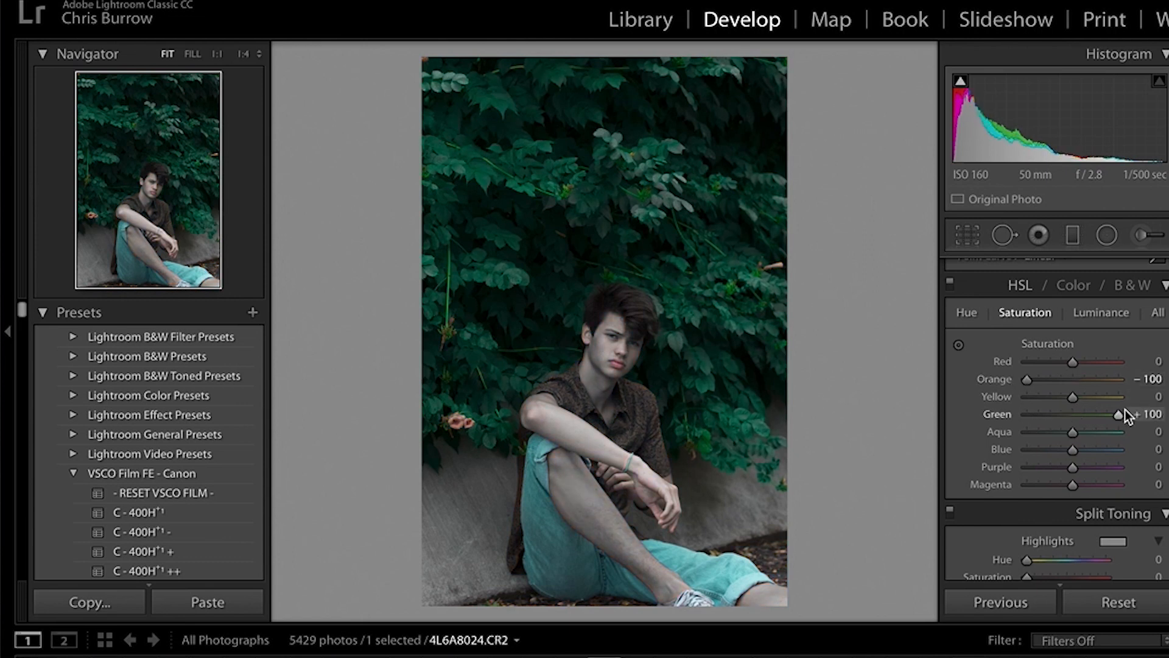
Set the HSL luminance to Orange +100, Green +89 and Blue +50, and reset all adjustments on the photo
click(1093, 312)
drag(1073, 378, 1116, 381)
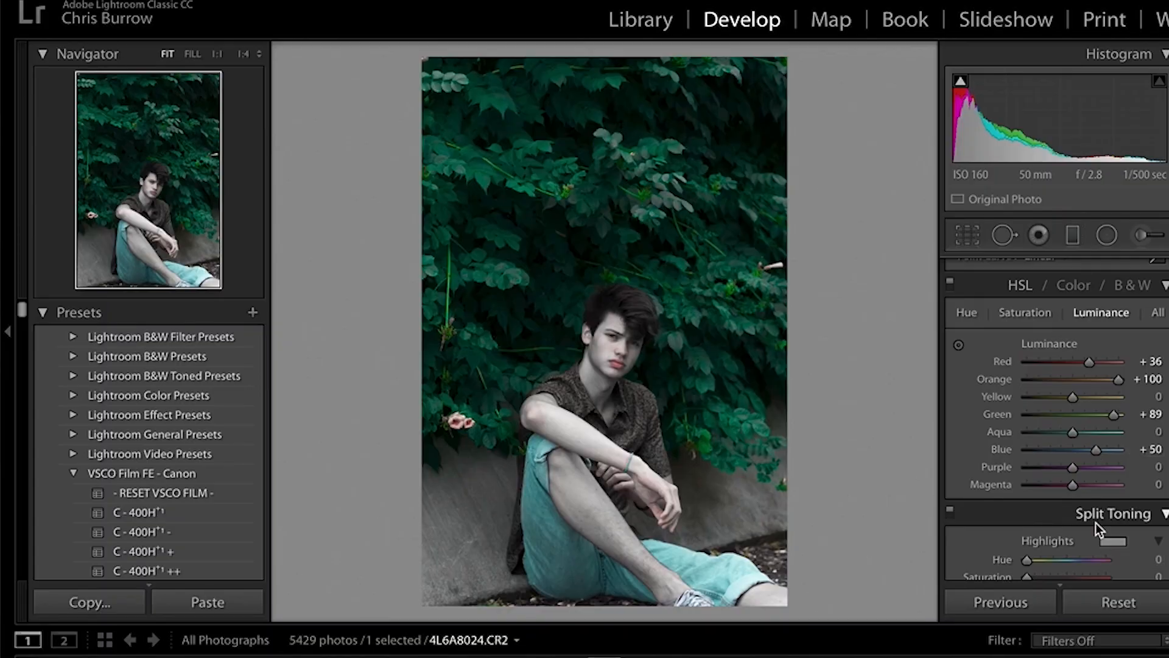
click(1119, 603)
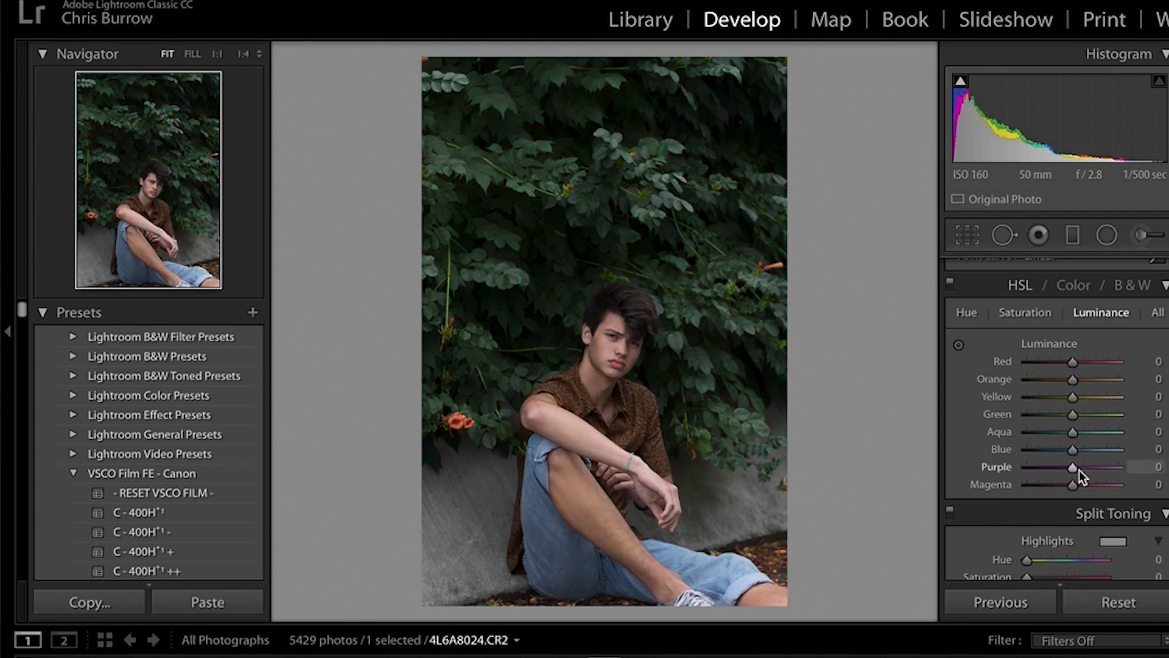
Tint the highlights teal with Split Toning at hue 178 and saturation 18
scroll(1079, 470, down, 4)
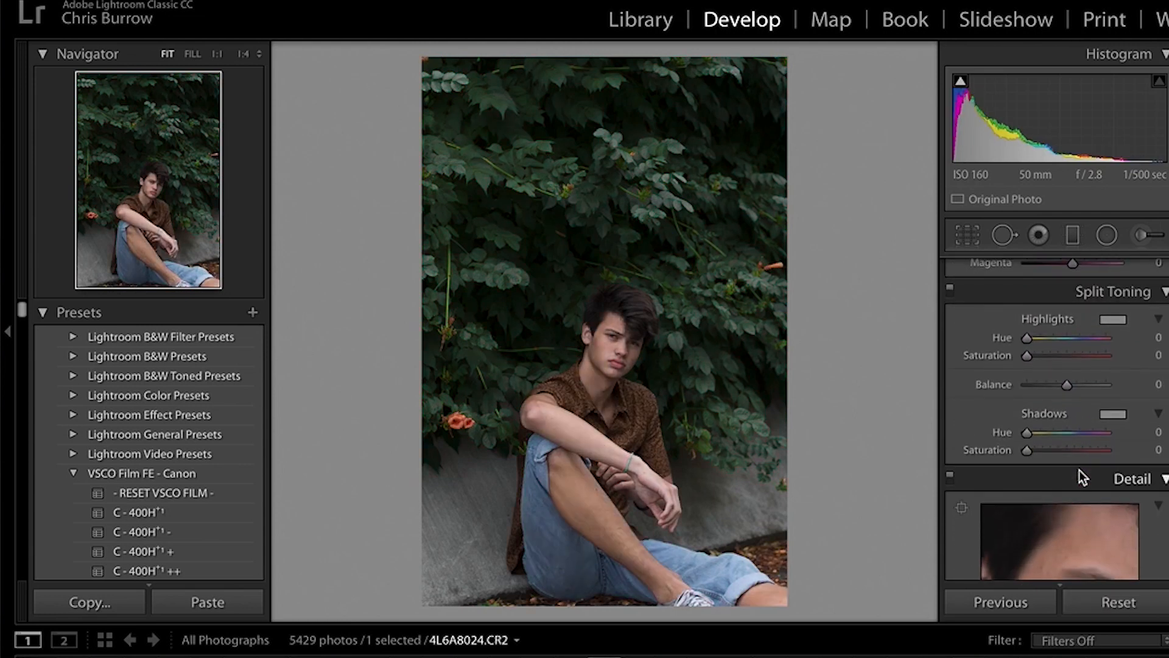
click(1112, 320)
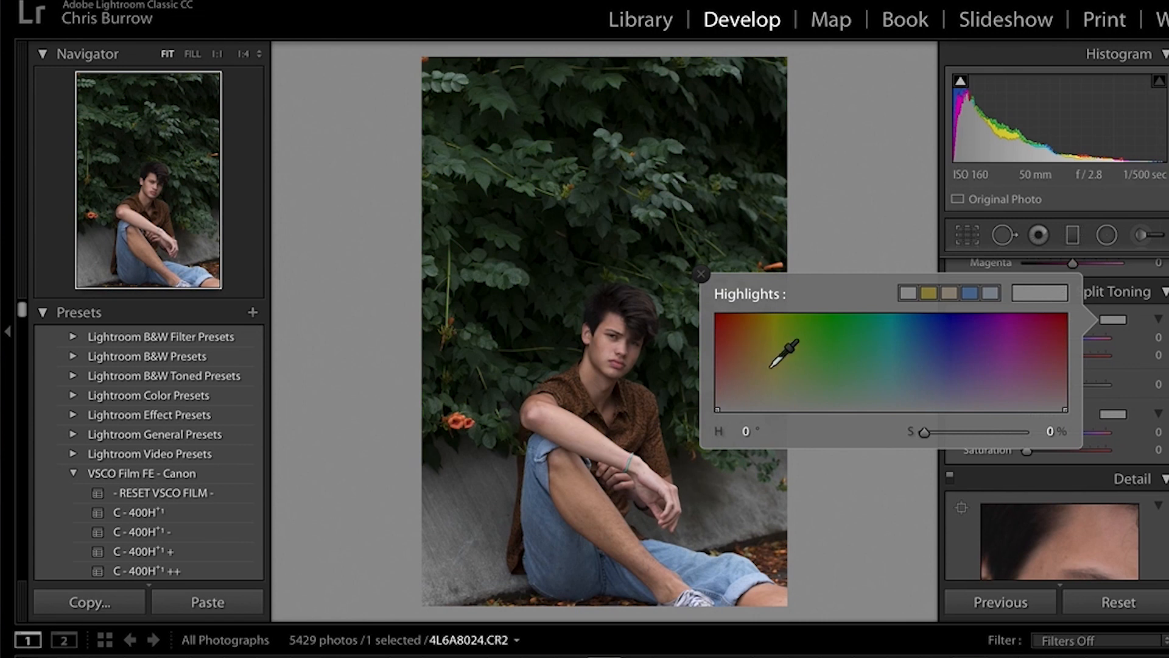
click(1154, 354)
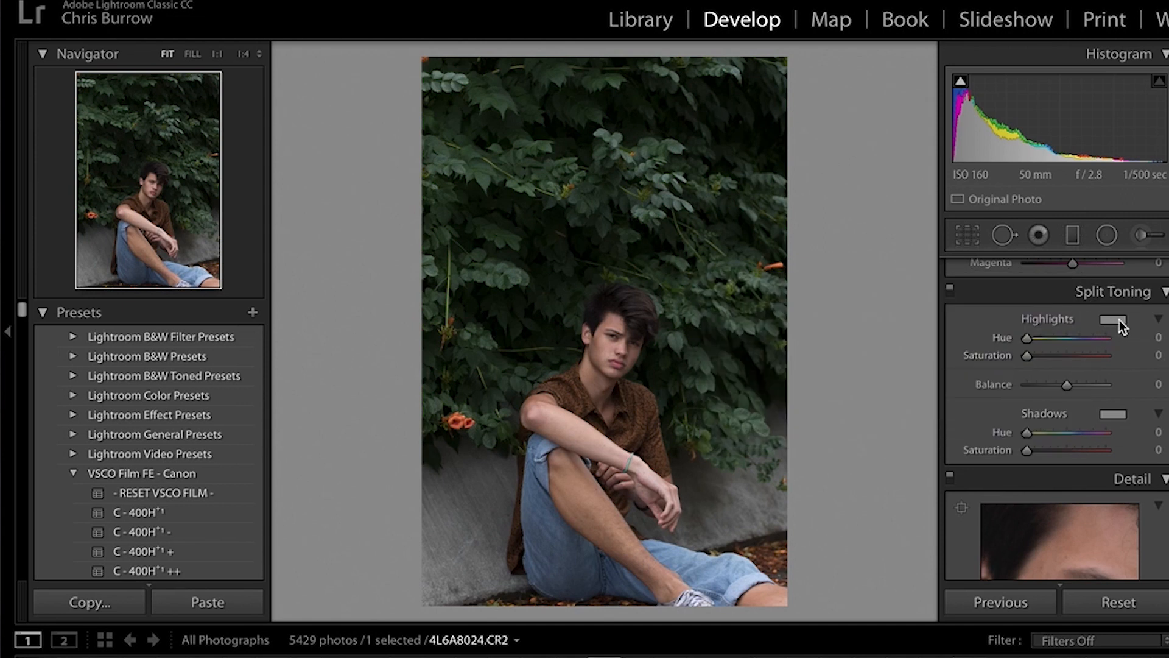
click(1119, 320)
click(892, 379)
drag(892, 379, 697, 447)
click(880, 260)
Tint the shadows red at hue 0 and saturation 44, and set the Split Toning balance to +99
click(1124, 415)
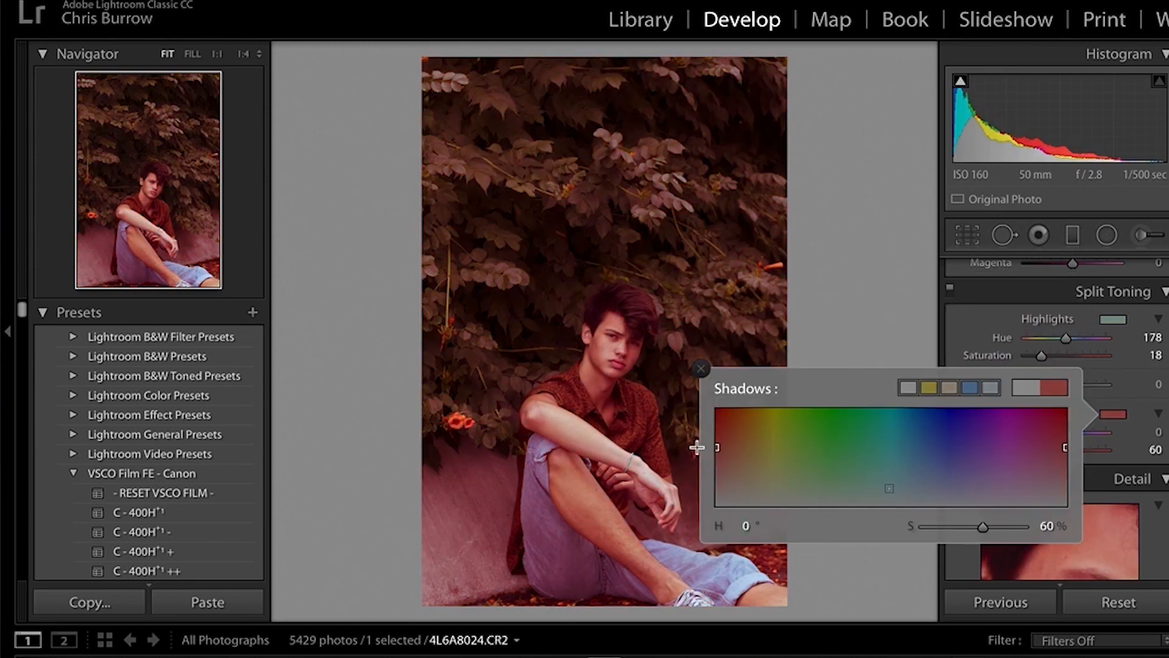
click(861, 266)
drag(1071, 387, 1102, 390)
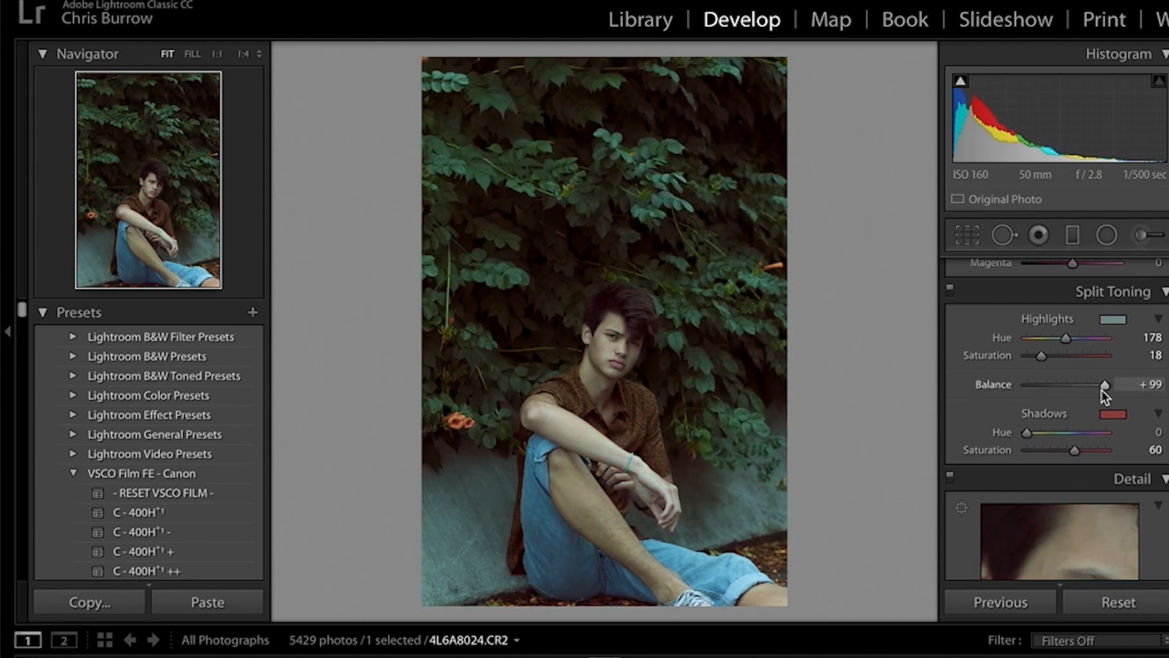
mouse_move(1072, 454)
mouse_down()
mouse_move(1030, 451)
mouse_move(1088, 446)
mouse_move(1063, 449)
mouse_up()
Set the sharpening Amount to 83 and the noise reduction Luminance to 41
scroll(1063, 451, up, 1)
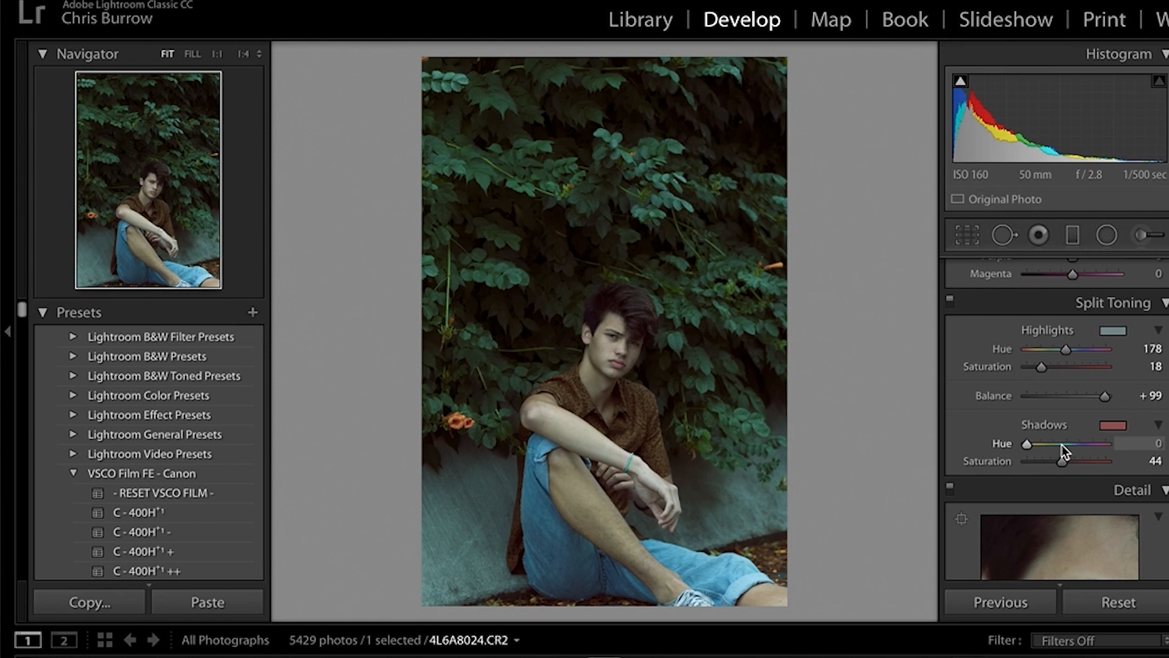
scroll(1062, 445, down, 10)
scroll(1062, 445, up, 5)
scroll(1066, 488, down, 3)
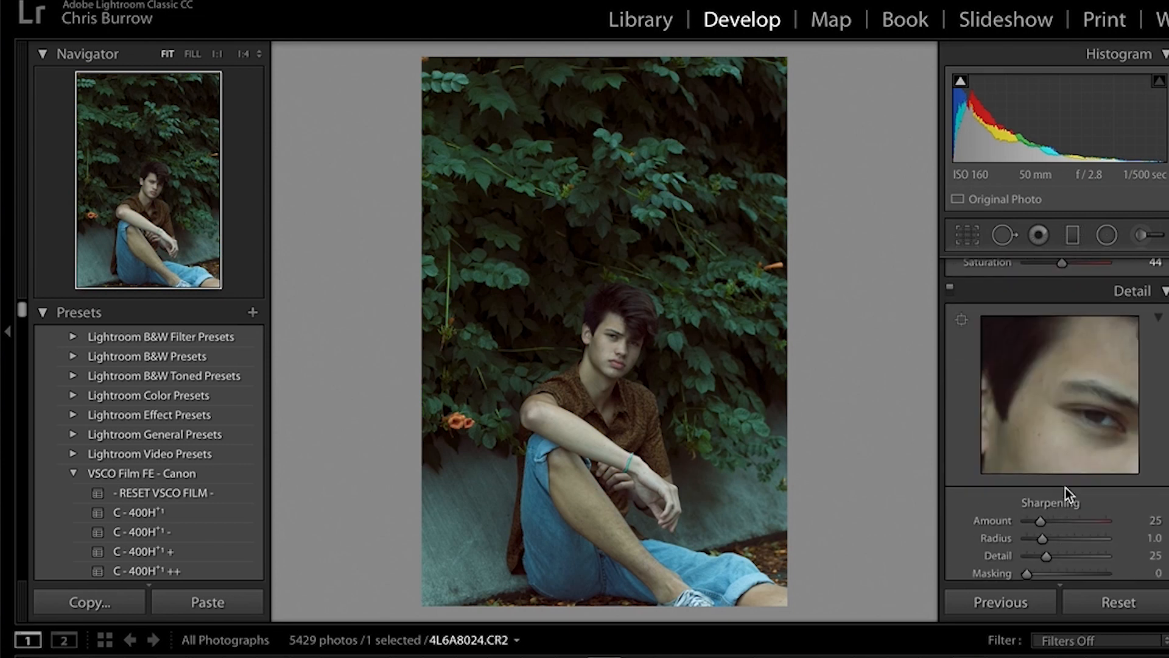
drag(1043, 501, 1106, 501)
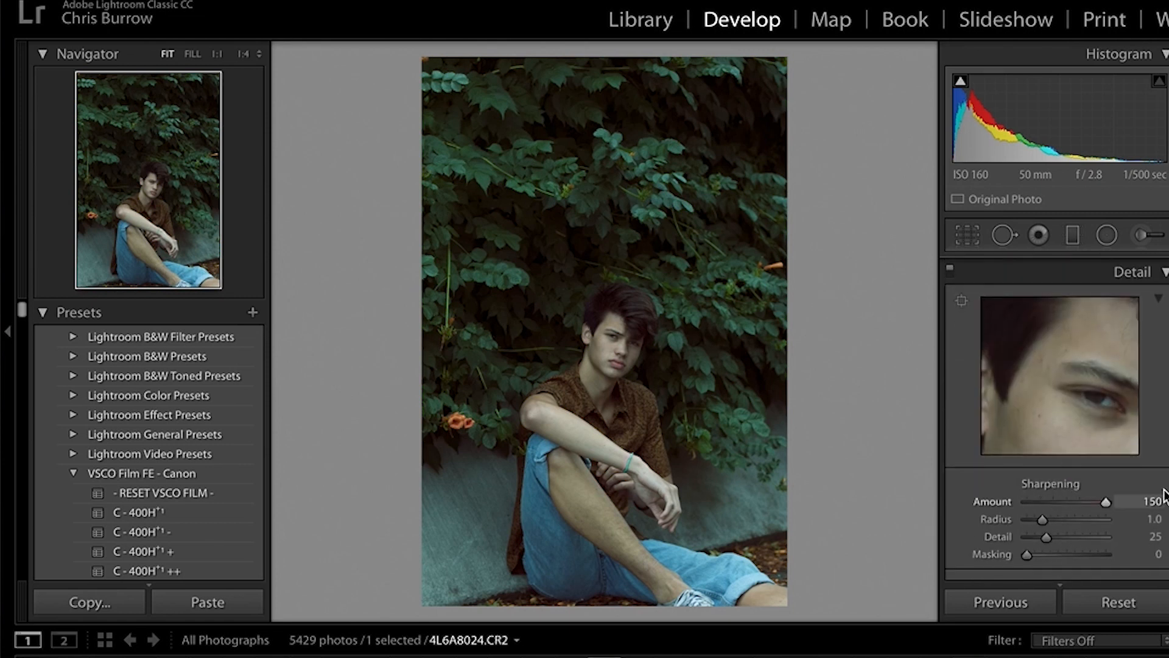
click(1107, 406)
click(1069, 416)
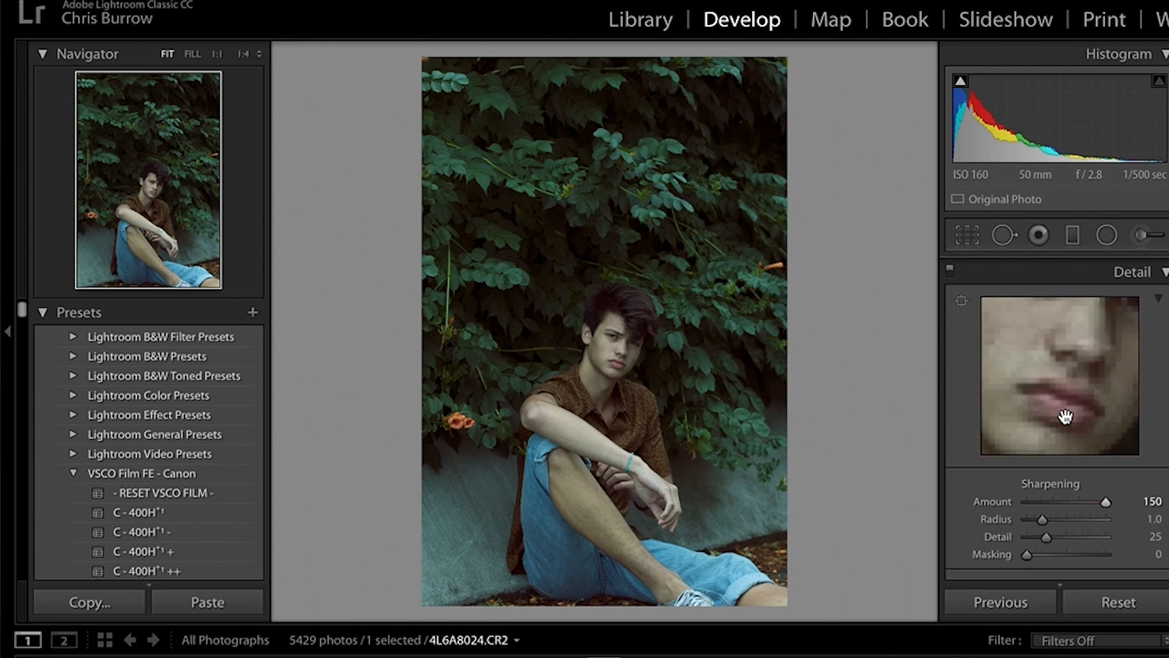
drag(1106, 501, 1075, 503)
scroll(1075, 503, down, 5)
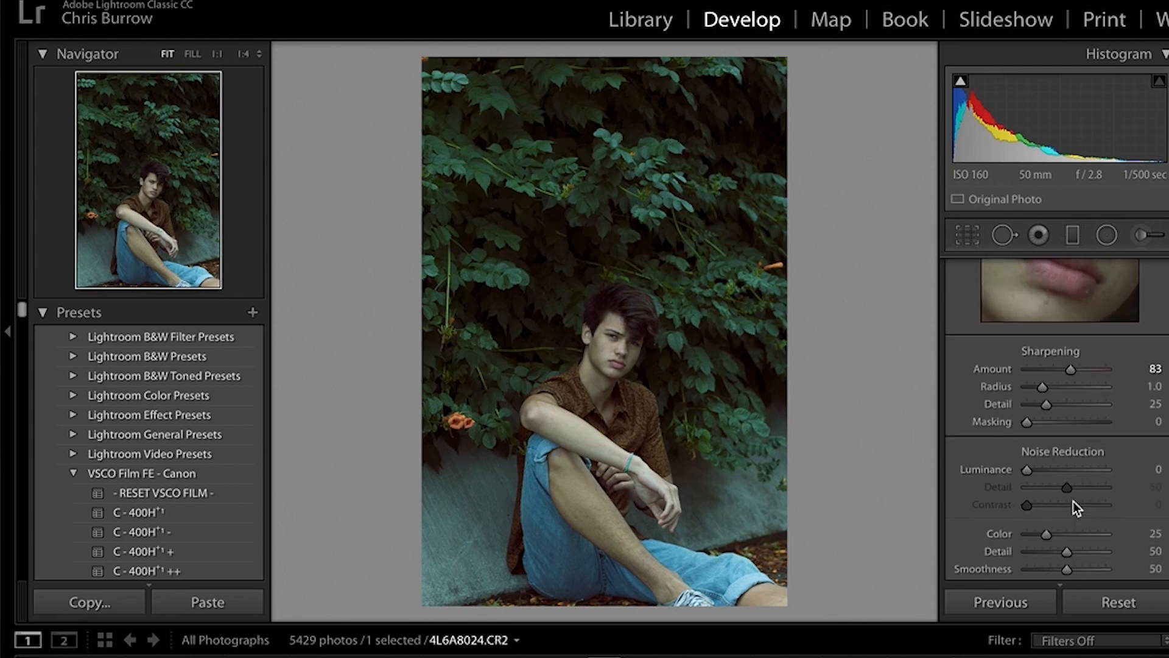
drag(1028, 429, 1048, 427)
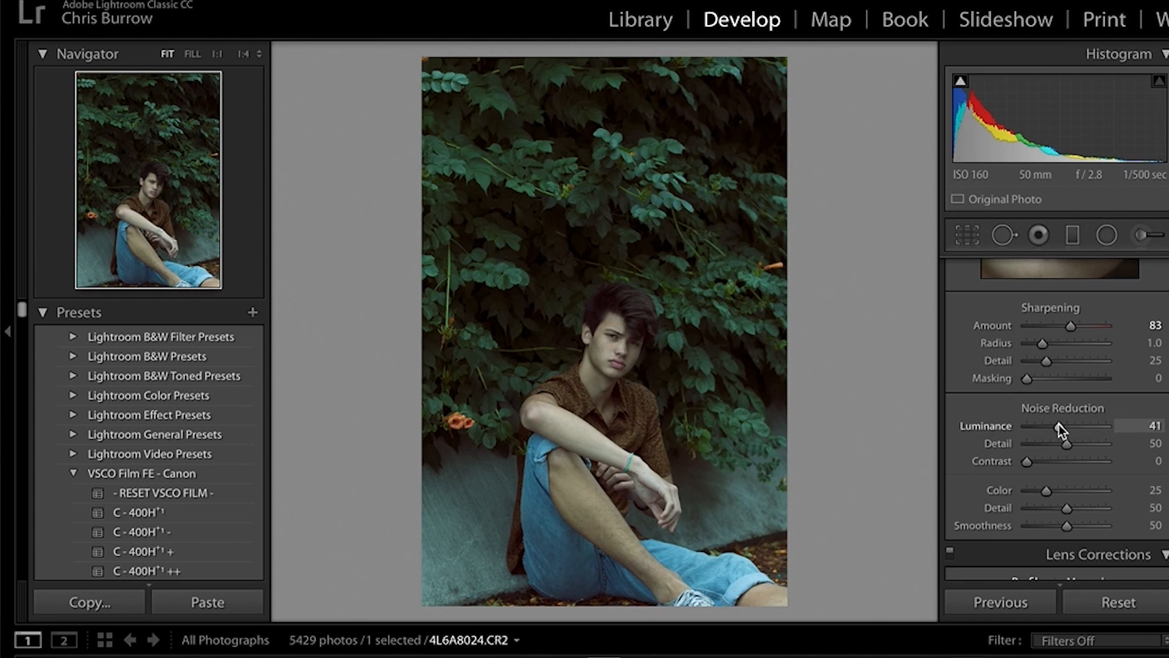
Enable lens profile corrections, switching them off and on again to compare the effect
scroll(1059, 426, down, 4)
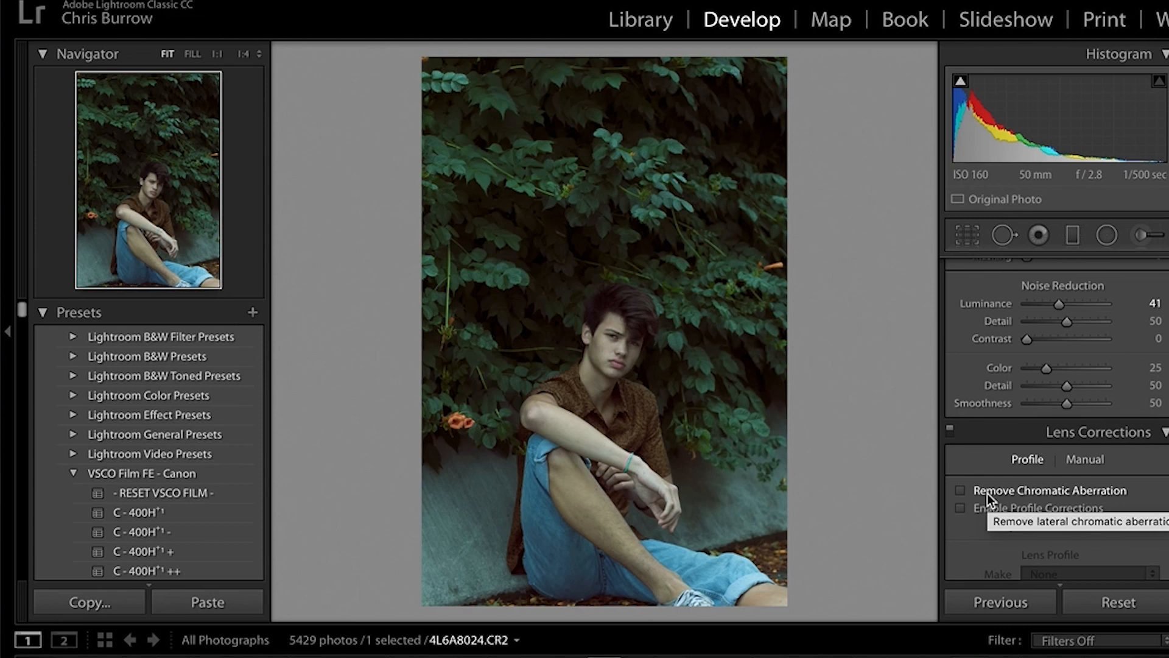
click(961, 508)
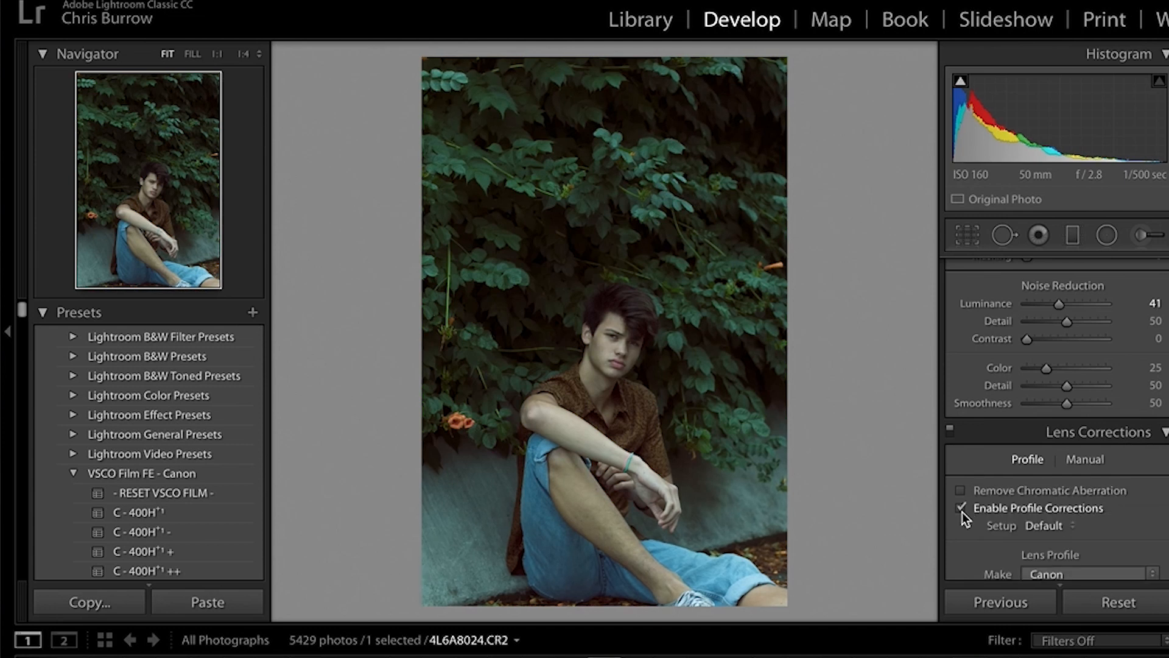
click(961, 509)
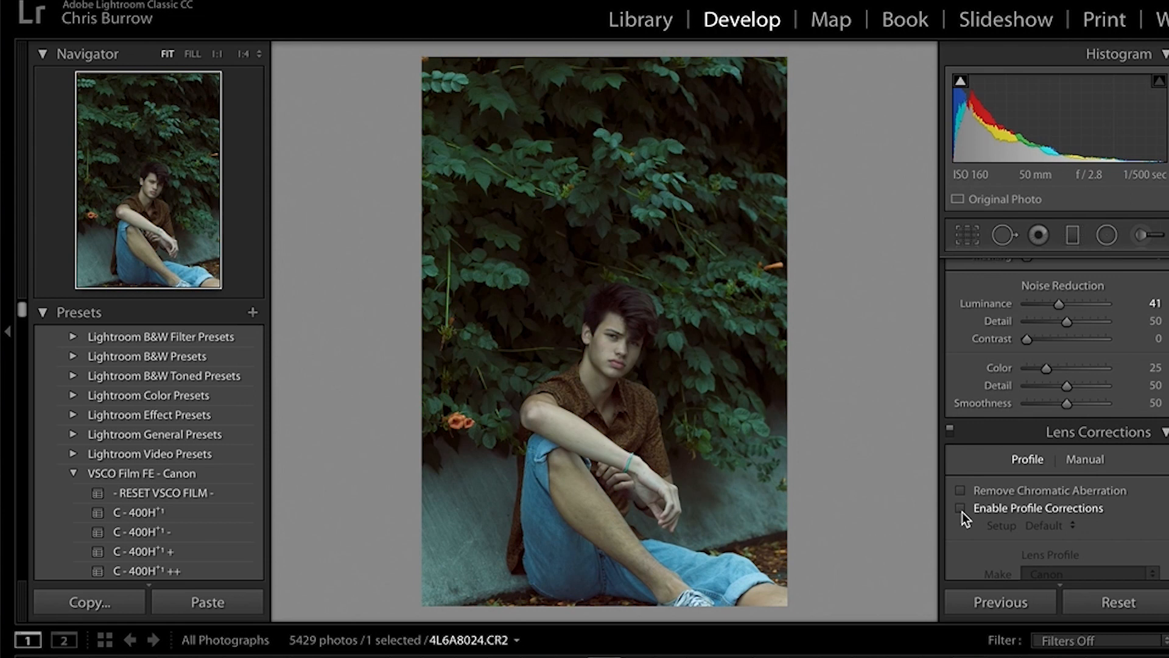
click(962, 511)
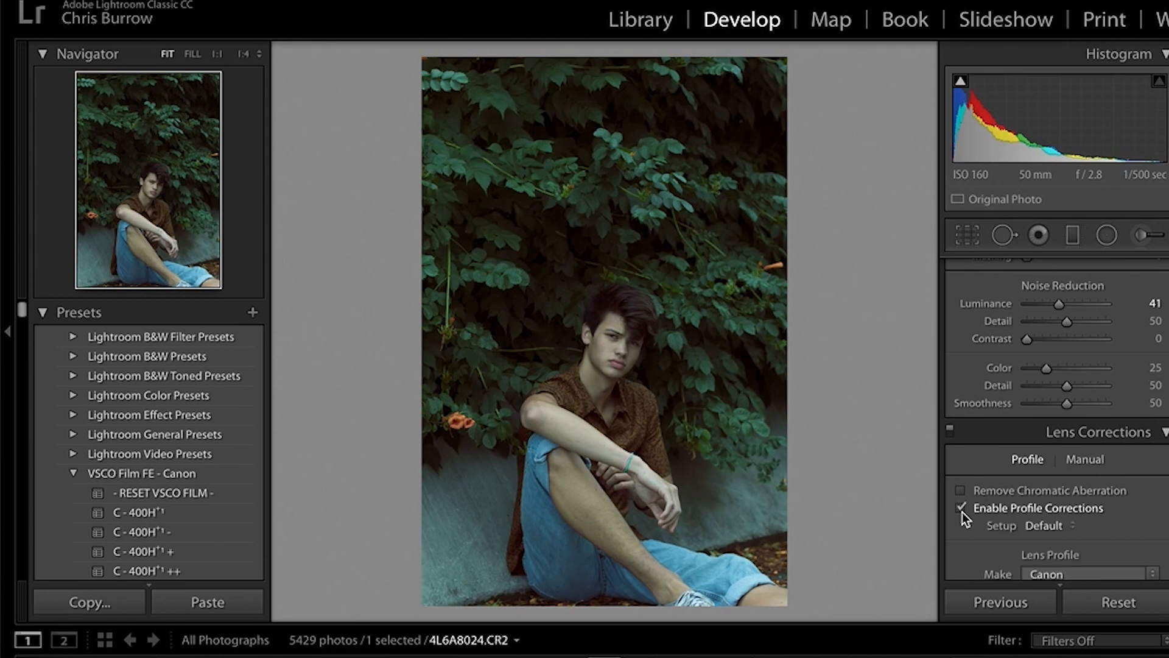
Darken the photo's edges with a post-crop vignette and reduce the vignette's feather
scroll(962, 513, down, 10)
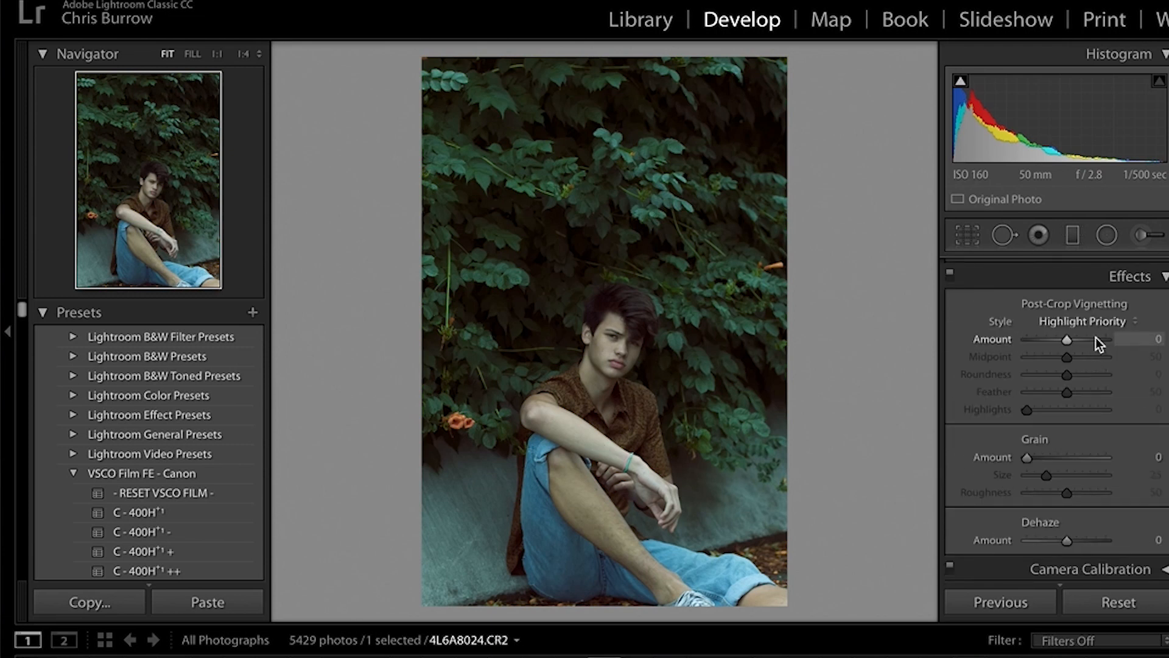
scroll(1096, 337, down, 1)
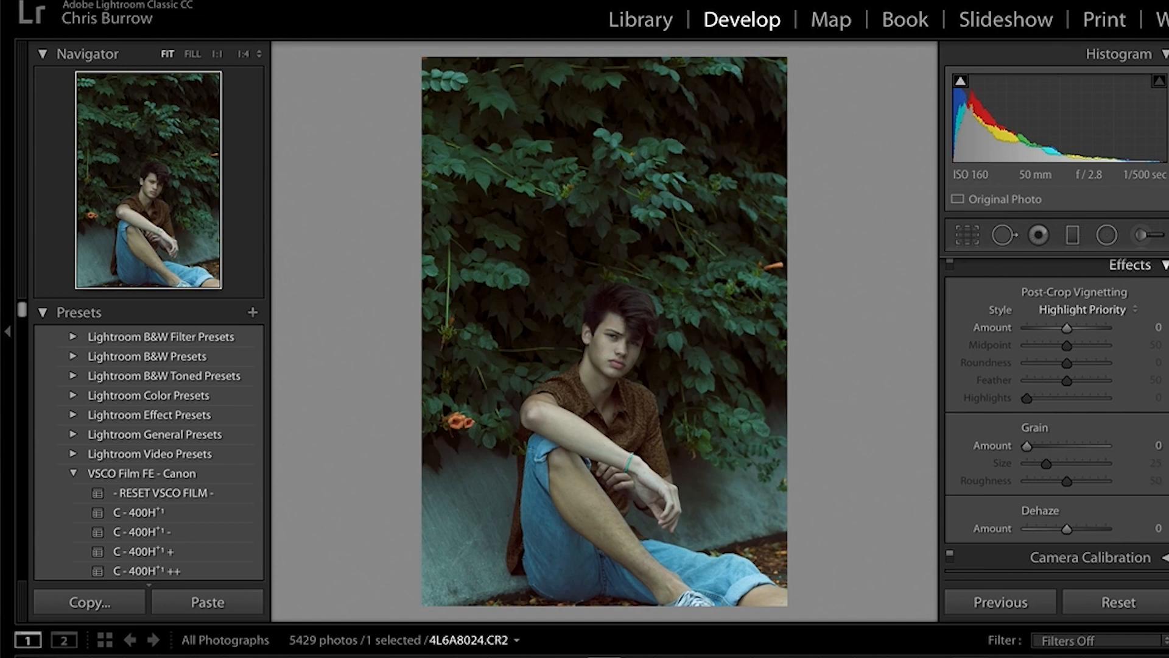
drag(1067, 328, 952, 352)
drag(1066, 381, 1035, 394)
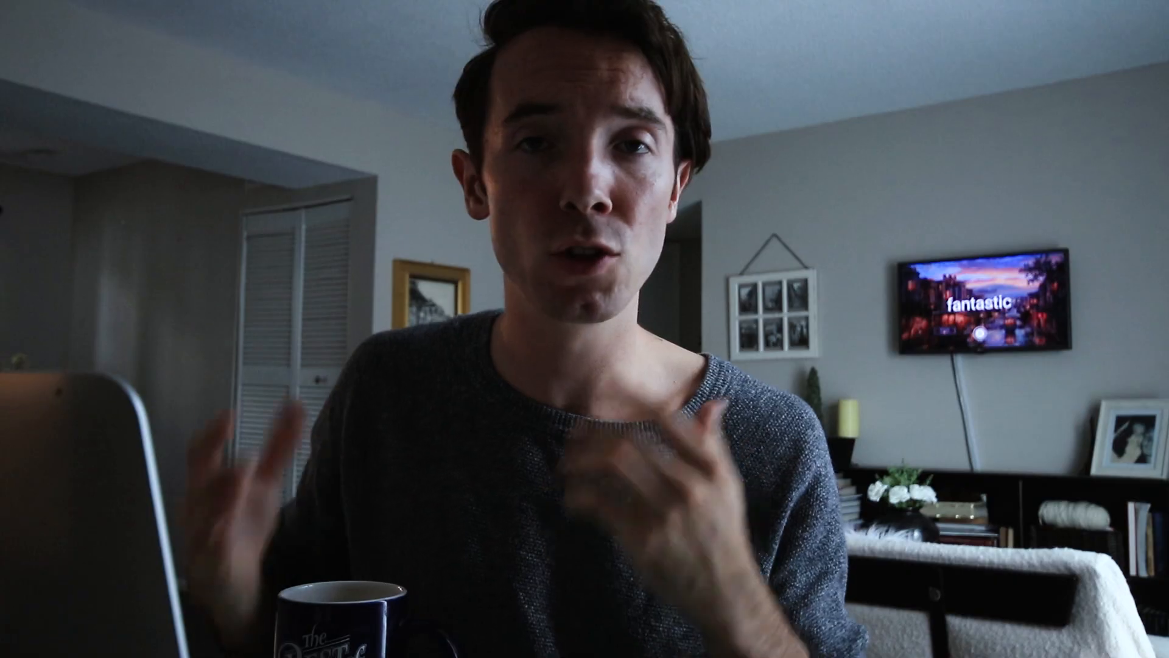